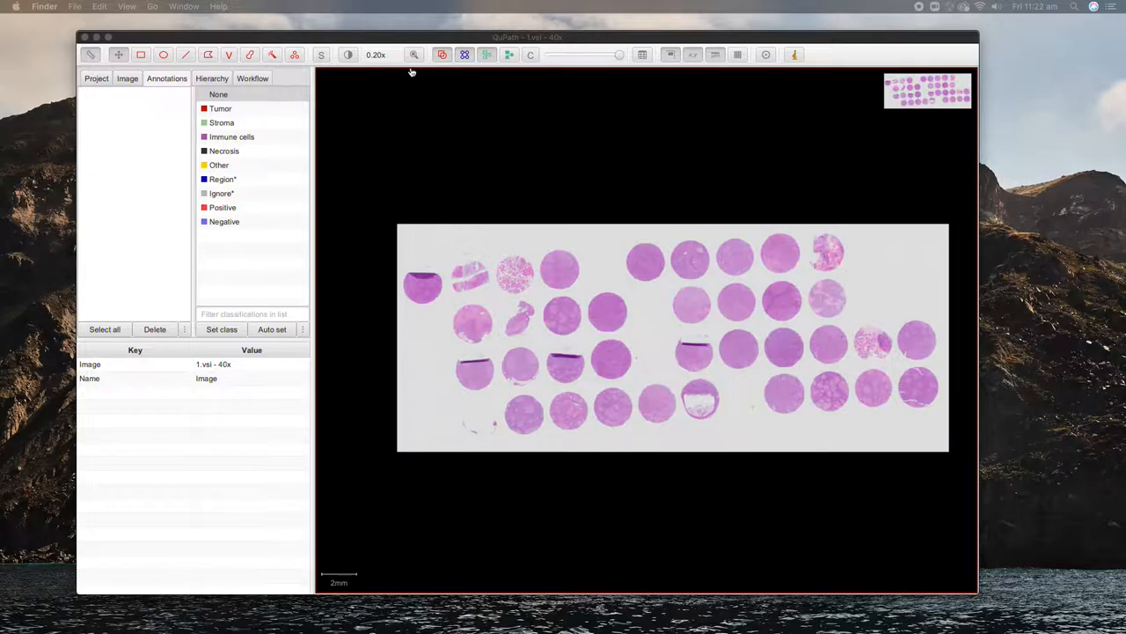
Step: Bring the QuPath window with slide 1.vsi - 40x to the front and show the TMA commands
{"action": "left_click", "coordinate": [281, 40]}
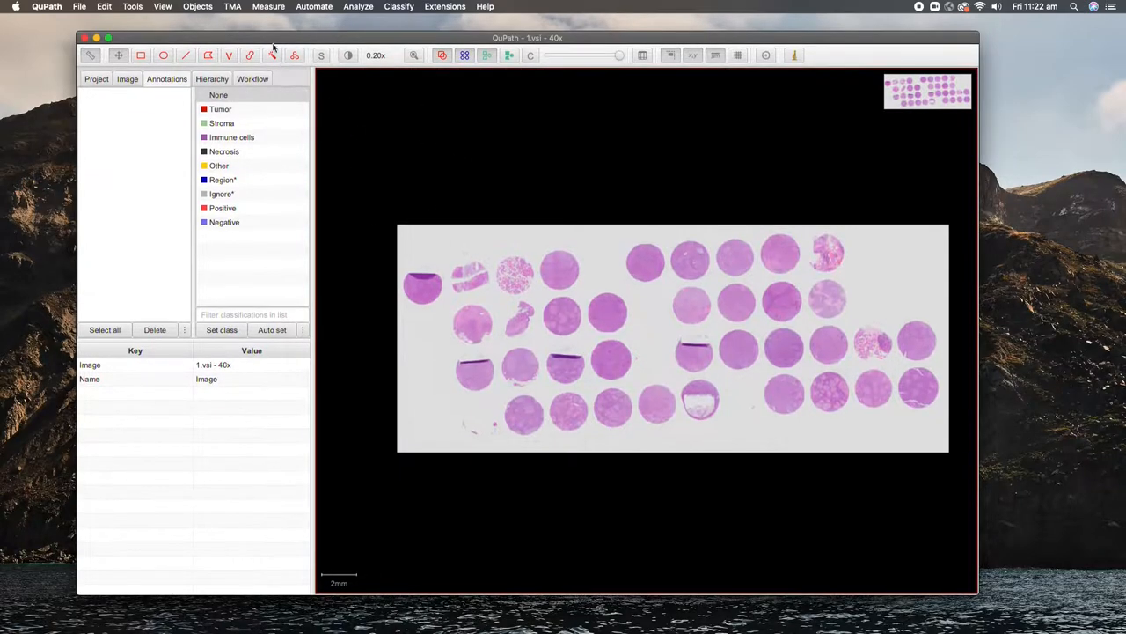
{"action": "left_click", "coordinate": [232, 6]}
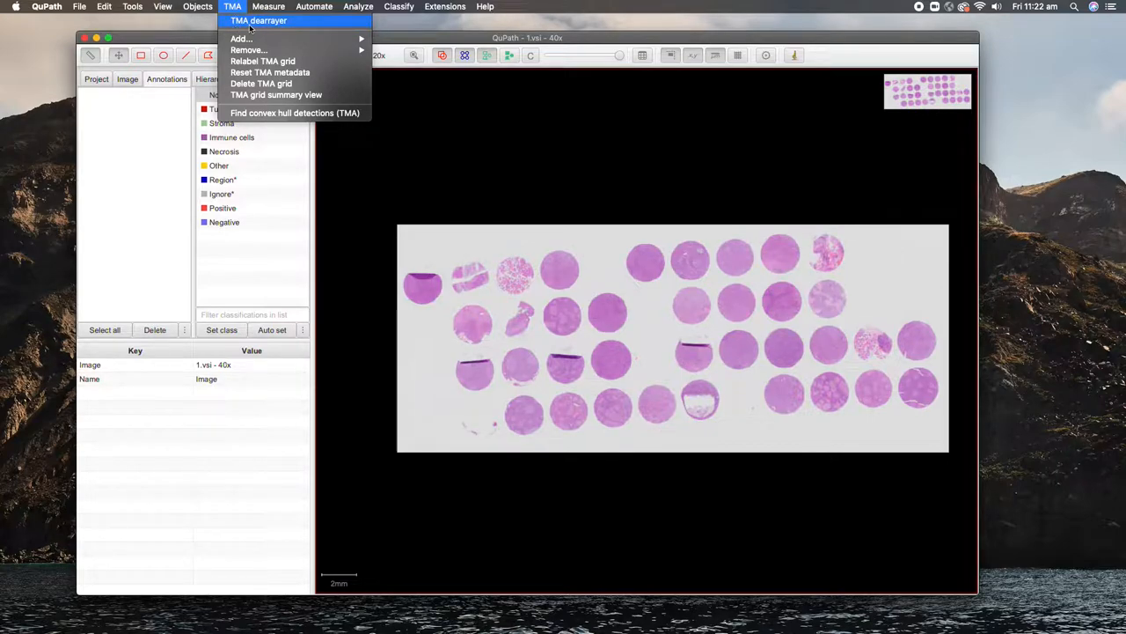
Step: Run the TMA dearrayer with 2.1 mm cores, columns 1-16, rows A-J, column-first labels
{"action": "left_click", "coordinate": [256, 22]}
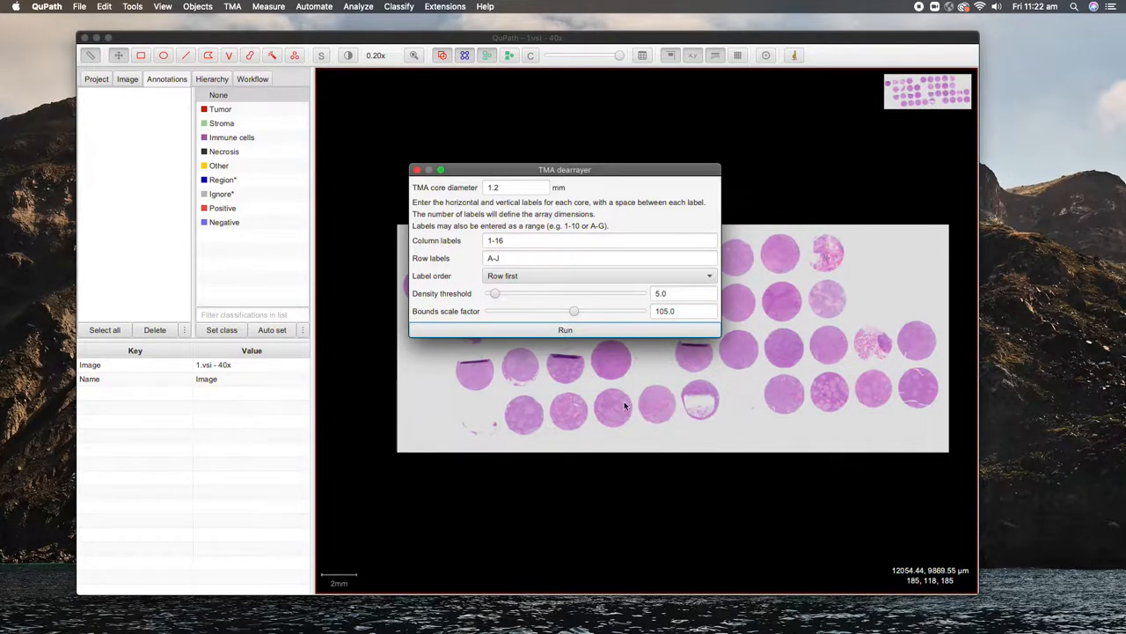
{"action": "left_click_drag", "start_coordinate": [506, 189], "coordinate": [428, 188]}
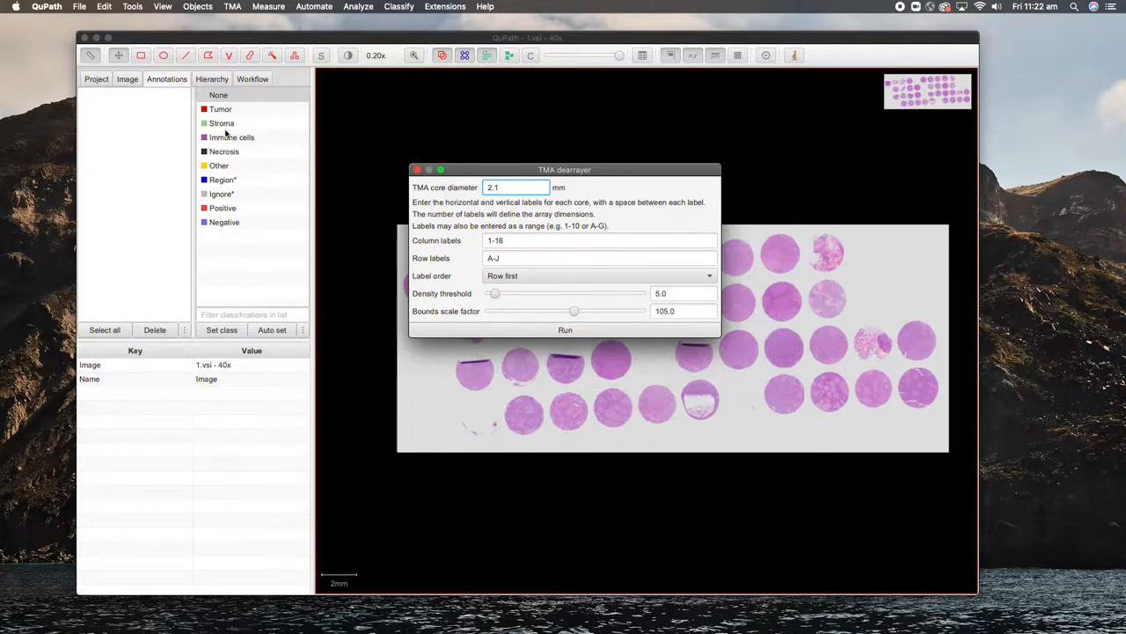
{"action": "double_click", "coordinate": [507, 239]}
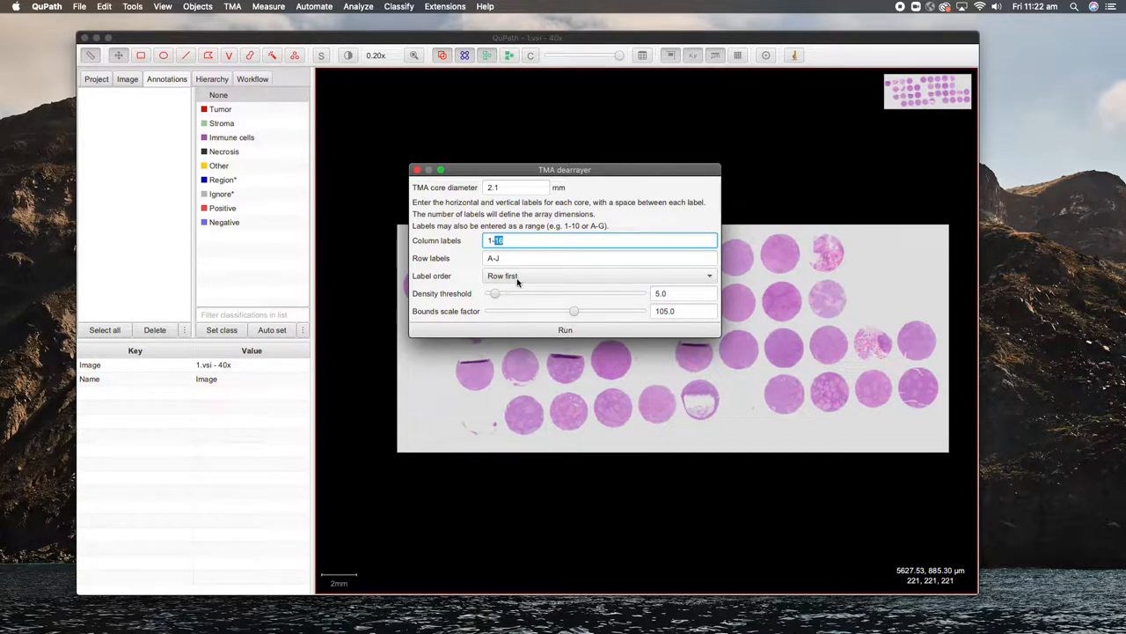
{"action": "left_click", "coordinate": [518, 279]}
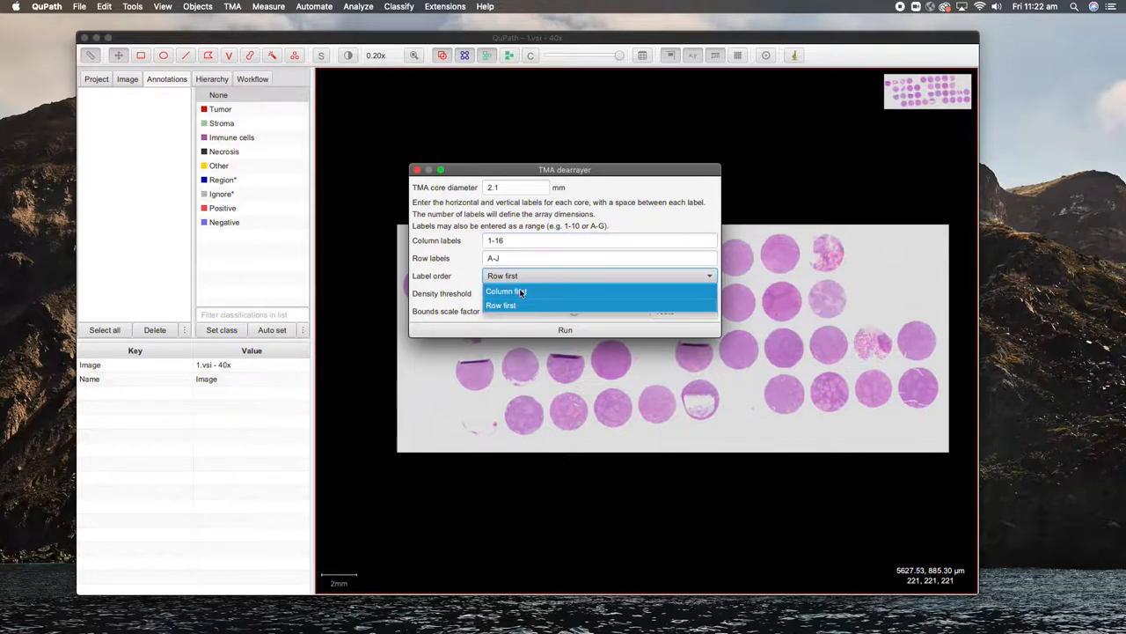
{"action": "left_click", "coordinate": [520, 291]}
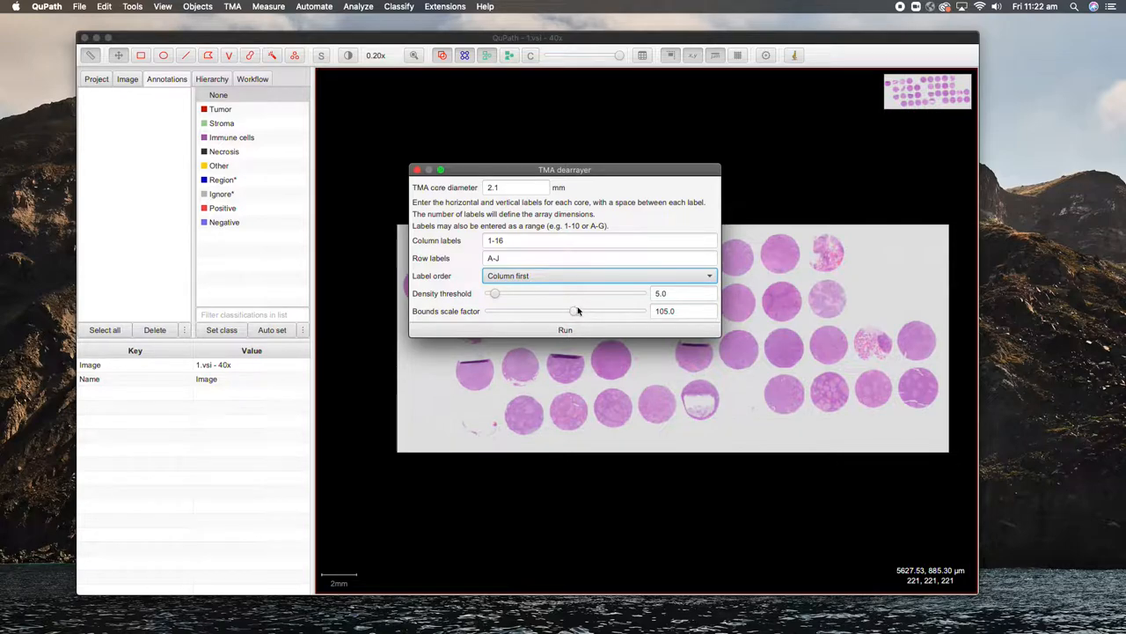
{"action": "left_click", "coordinate": [565, 329]}
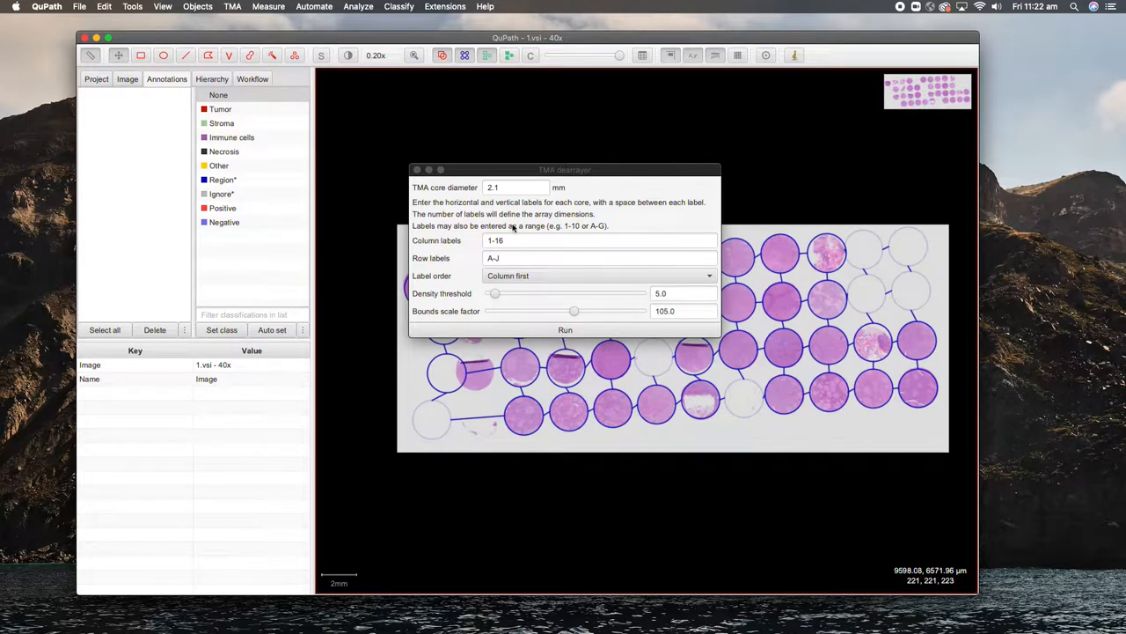
Step: Close the TMA dearrayer and show the Hierarchy list of grid cores
{"action": "left_click", "coordinate": [418, 170]}
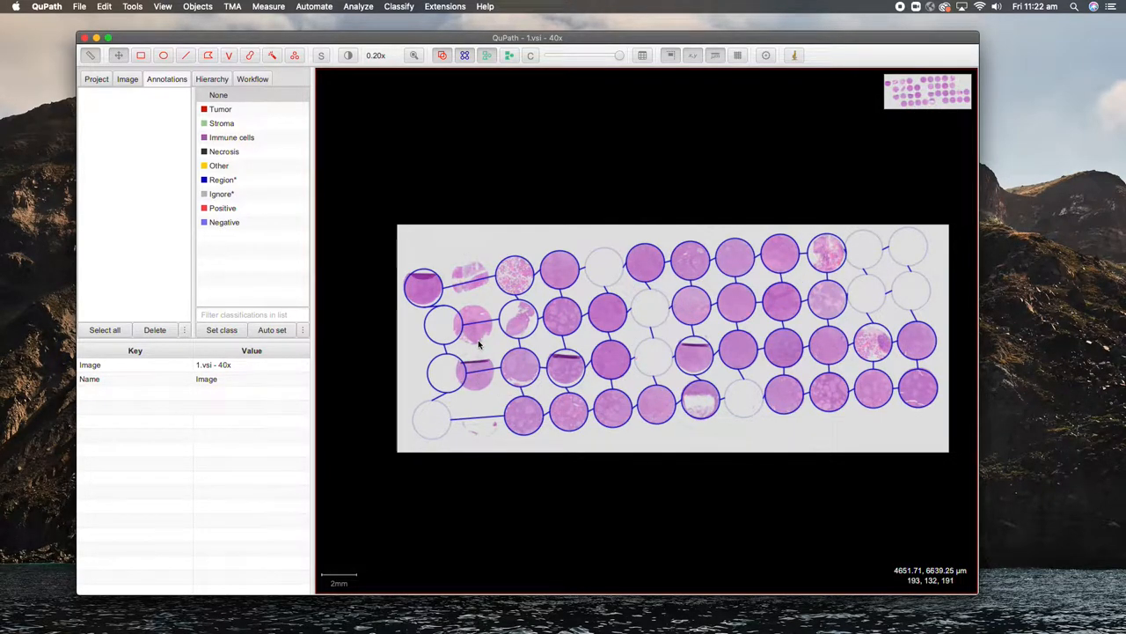
{"action": "left_click", "coordinate": [219, 95]}
{"action": "left_click", "coordinate": [212, 79]}
Step: Select cores 1-A, 2-A and 3-A in turn, ending back on 2-A
{"action": "left_click", "coordinate": [109, 94]}
{"action": "left_click", "coordinate": [109, 110]}
{"action": "left_click", "coordinate": [108, 128]}
{"action": "left_click", "coordinate": [109, 110]}
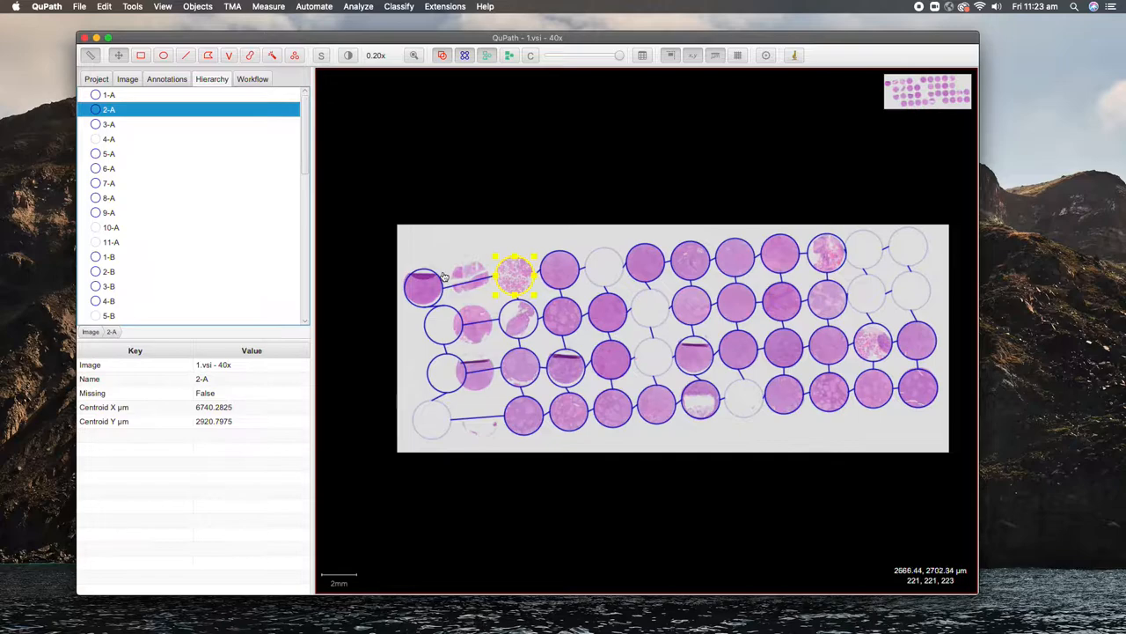
Step: Shift grid cores 2-A, 3-A, 4-A and 5-A left onto their tissue cores
{"action": "left_click_drag", "start_coordinate": [523, 278], "coordinate": [479, 291]}
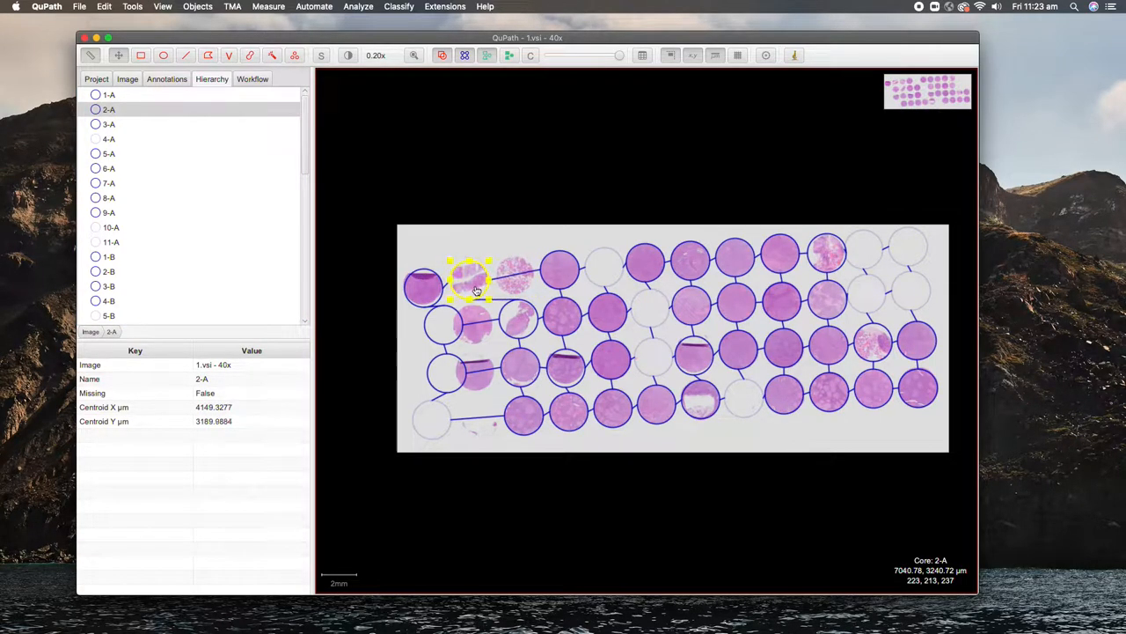
{"action": "left_click", "coordinate": [561, 279]}
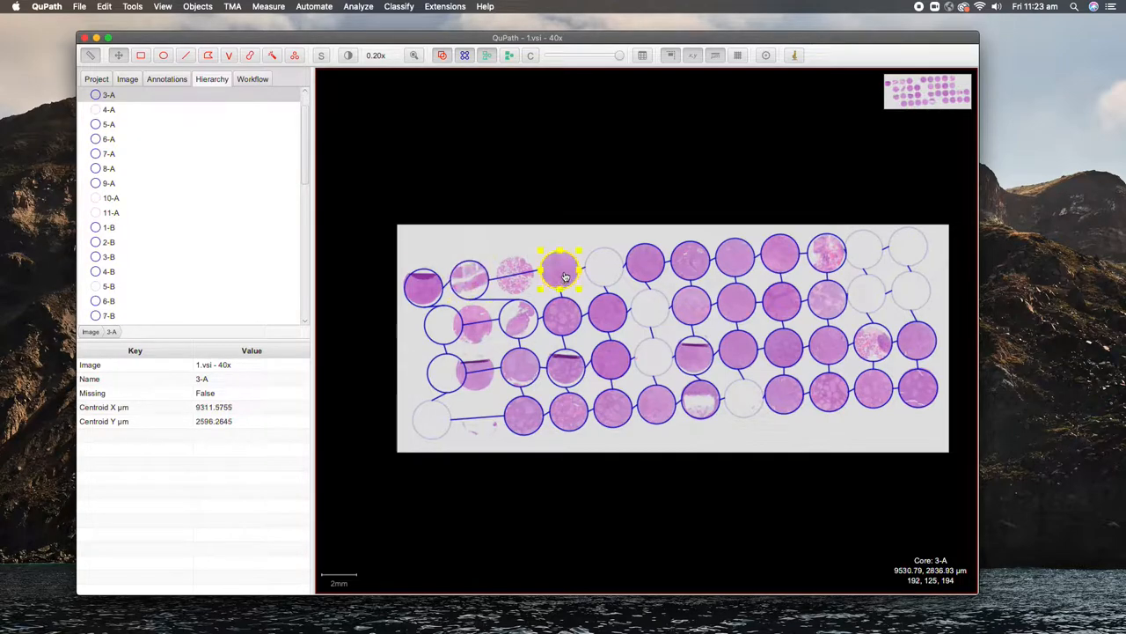
{"action": "left_click_drag", "start_coordinate": [561, 280], "coordinate": [517, 282]}
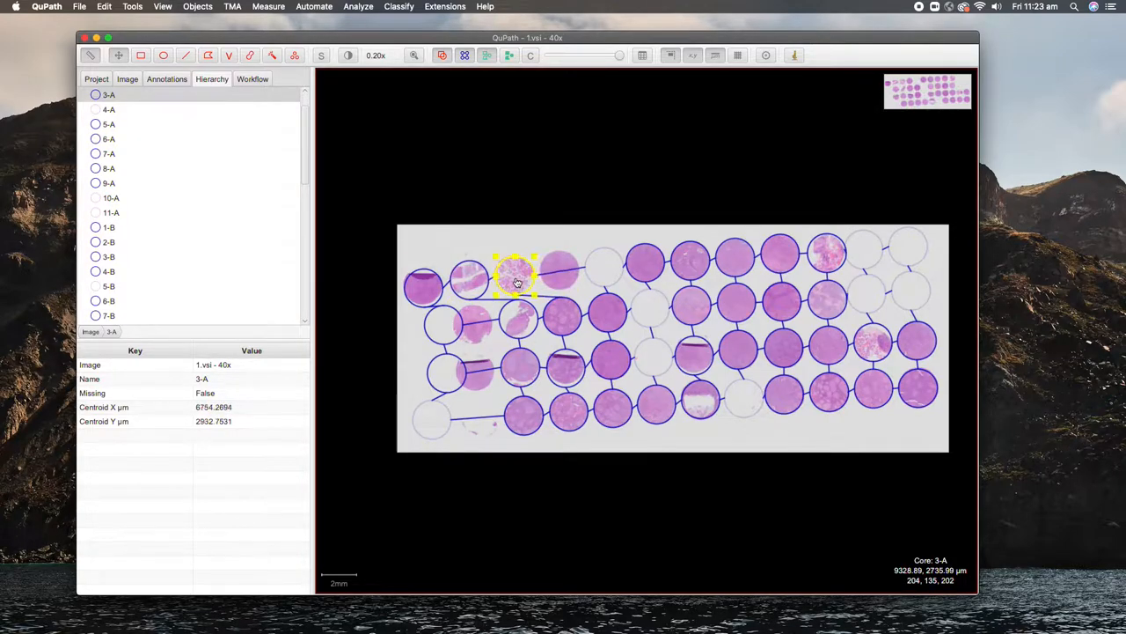
{"action": "left_click", "coordinate": [616, 272]}
{"action": "left_click_drag", "start_coordinate": [616, 272], "coordinate": [570, 277]}
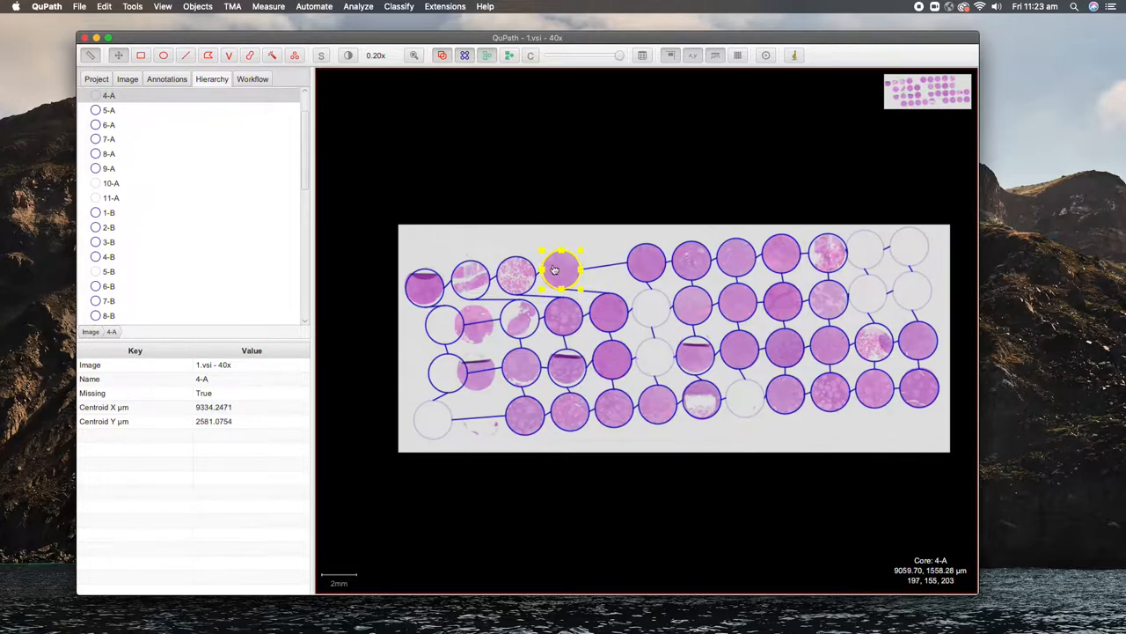
{"action": "left_click", "coordinate": [648, 277]}
{"action": "mouse_move", "coordinate": [653, 277]}
{"action": "left_mouse_down"}
{"action": "mouse_move", "coordinate": [612, 273]}
{"action": "mouse_move", "coordinate": [655, 271]}
{"action": "left_mouse_up"}
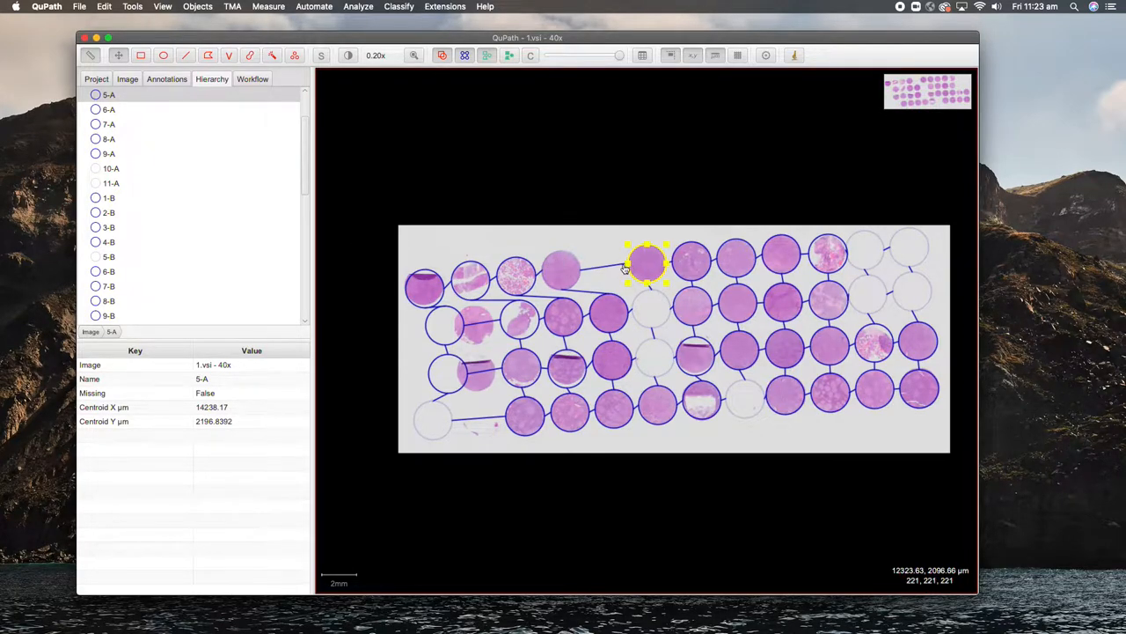
Step: Dismiss the 5-A entry's options unchanged and bring up the TMA menu
{"action": "right_click", "coordinate": [115, 96]}
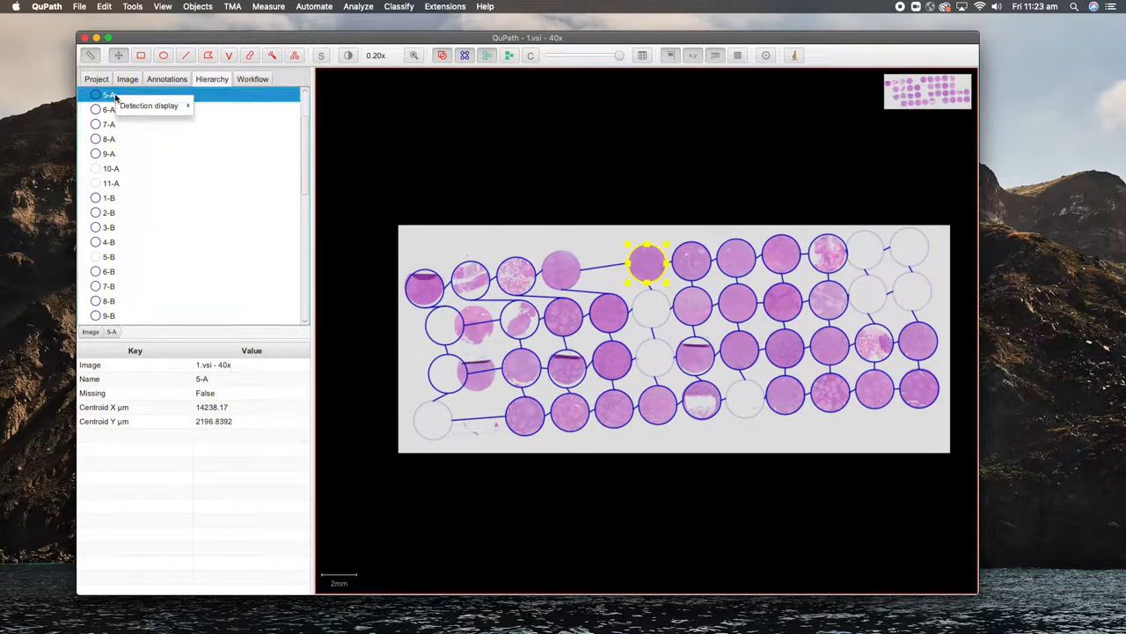
{"action": "mouse_move", "coordinate": [151, 107]}
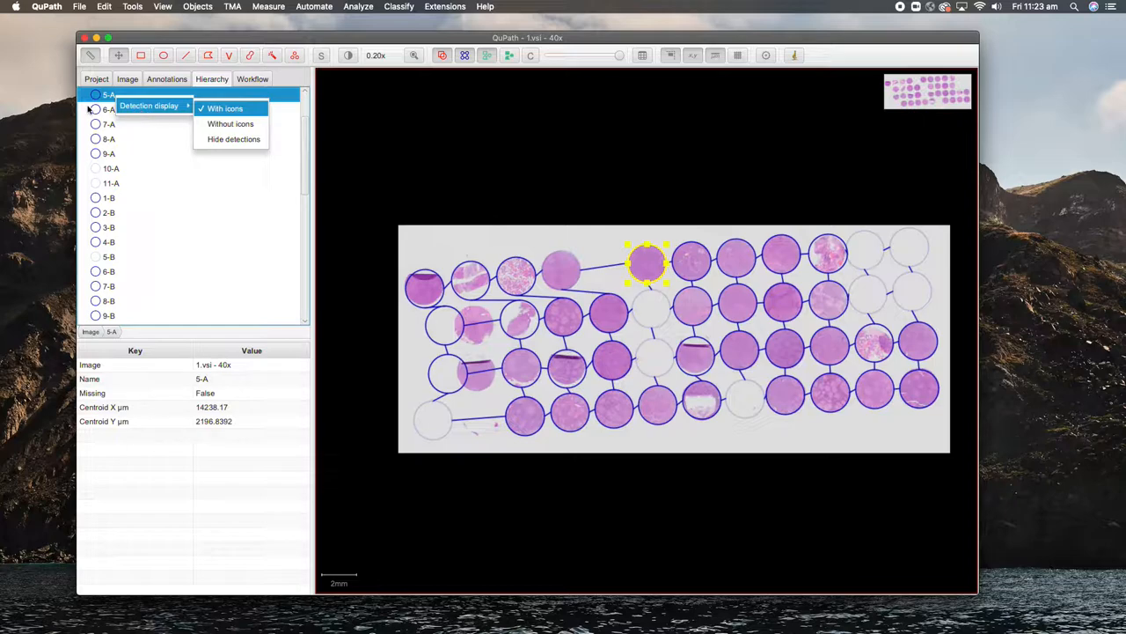
{"action": "left_click", "coordinate": [108, 98]}
{"action": "left_click", "coordinate": [104, 8]}
{"action": "mouse_move", "coordinate": [223, 5]}
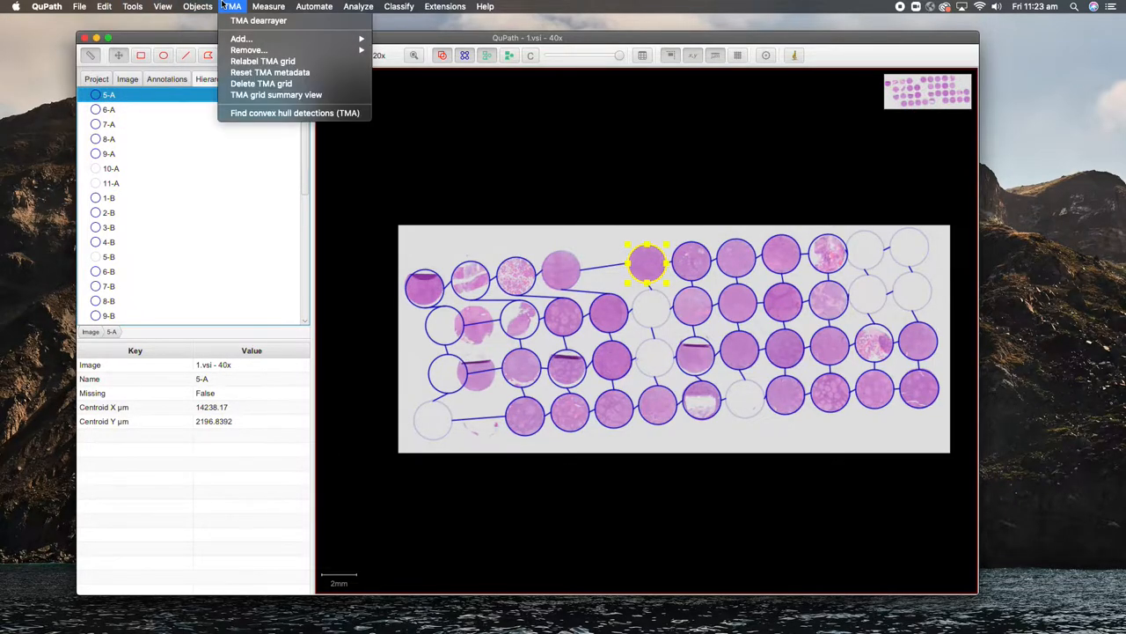
{"action": "left_click", "coordinate": [274, 61]}
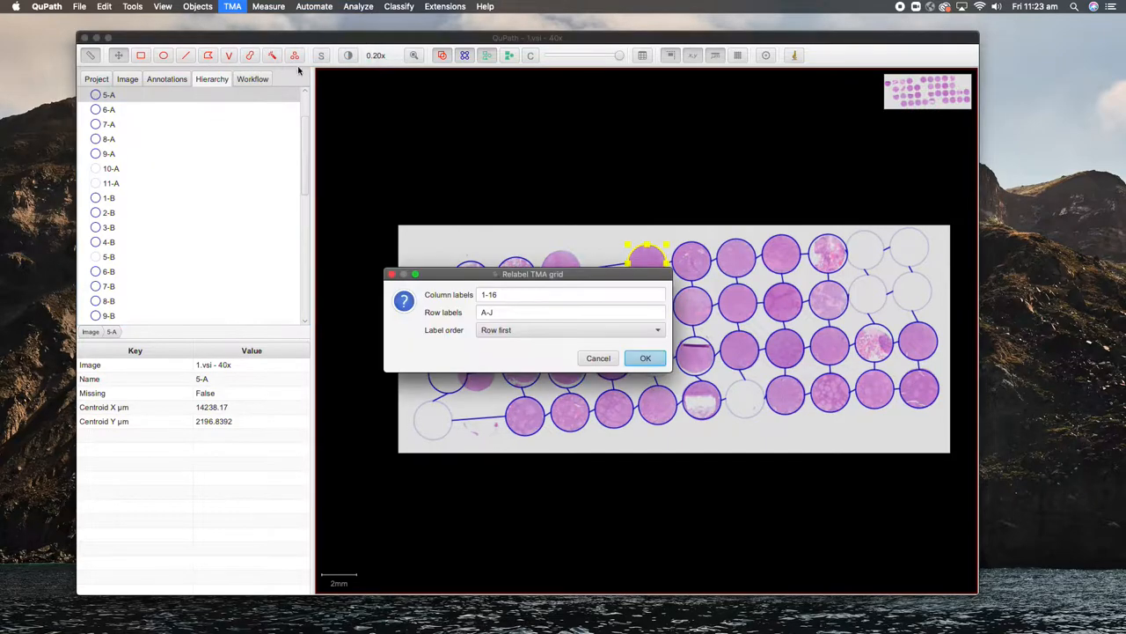
{"action": "left_click", "coordinate": [498, 330]}
{"action": "left_click", "coordinate": [501, 360]}
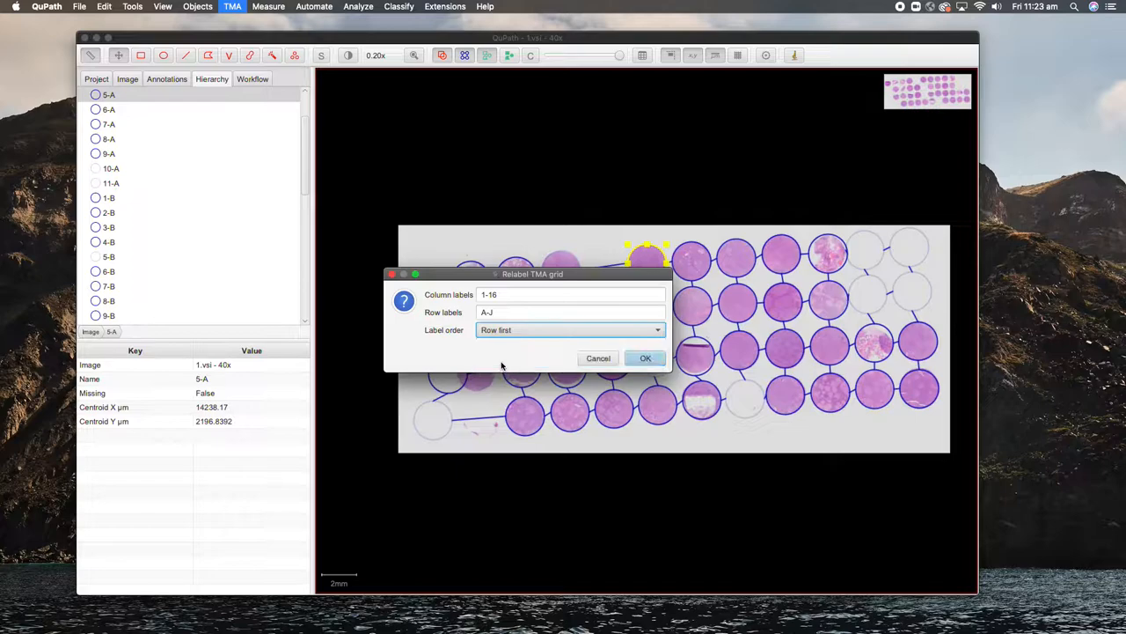
{"action": "left_click", "coordinate": [601, 361]}
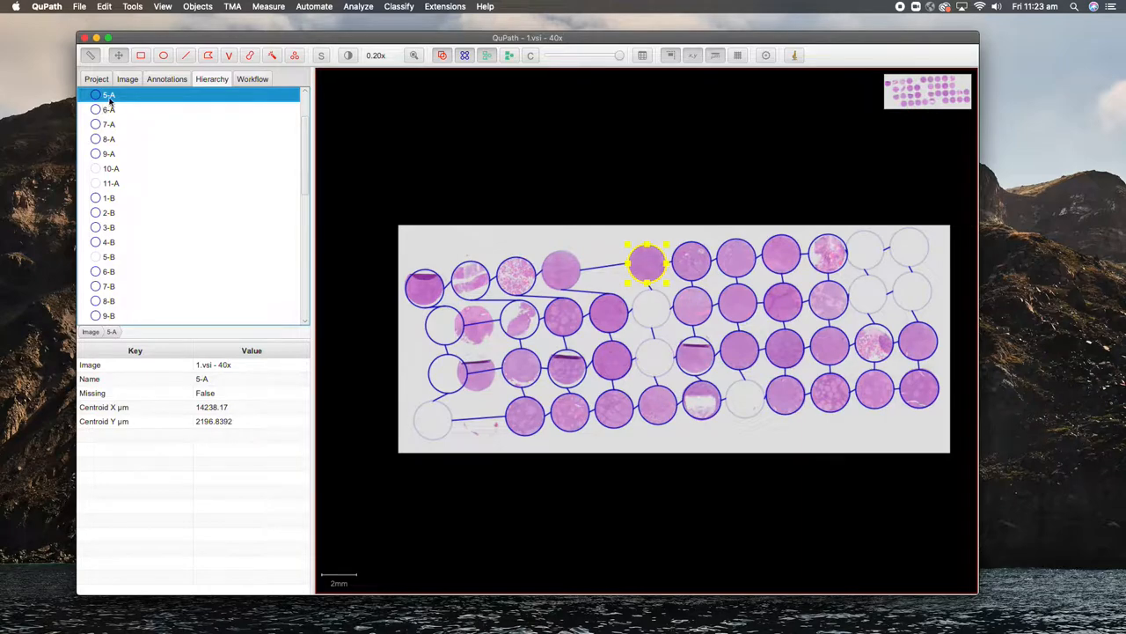
Step: Select every grid core from 1-A to 11-D in the hierarchy
{"action": "scroll", "coordinate": [173, 193], "scroll_direction": "up", "scroll_amount": 2}
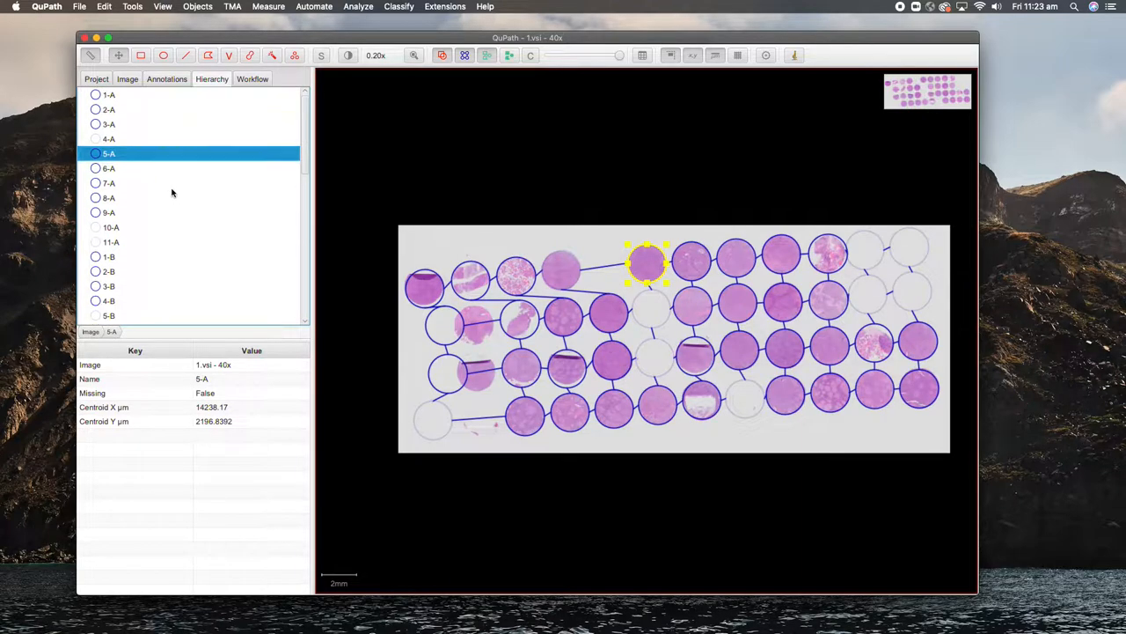
{"action": "left_click", "coordinate": [108, 96]}
{"action": "scroll", "coordinate": [143, 300], "scroll_direction": "down", "scroll_amount": 14}
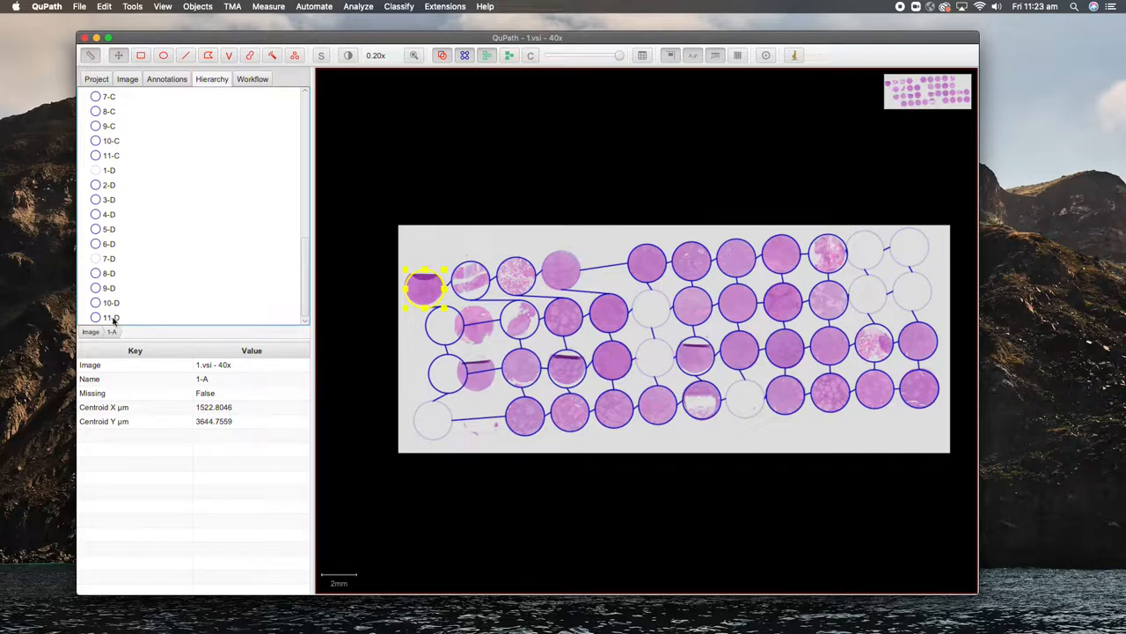
{"action": "left_click", "coordinate": [114, 318], "text": "shift"}
Step: Delete the TMA grid and confirm the removal
{"action": "left_click", "coordinate": [269, 9]}
{"action": "mouse_move", "coordinate": [227, 11]}
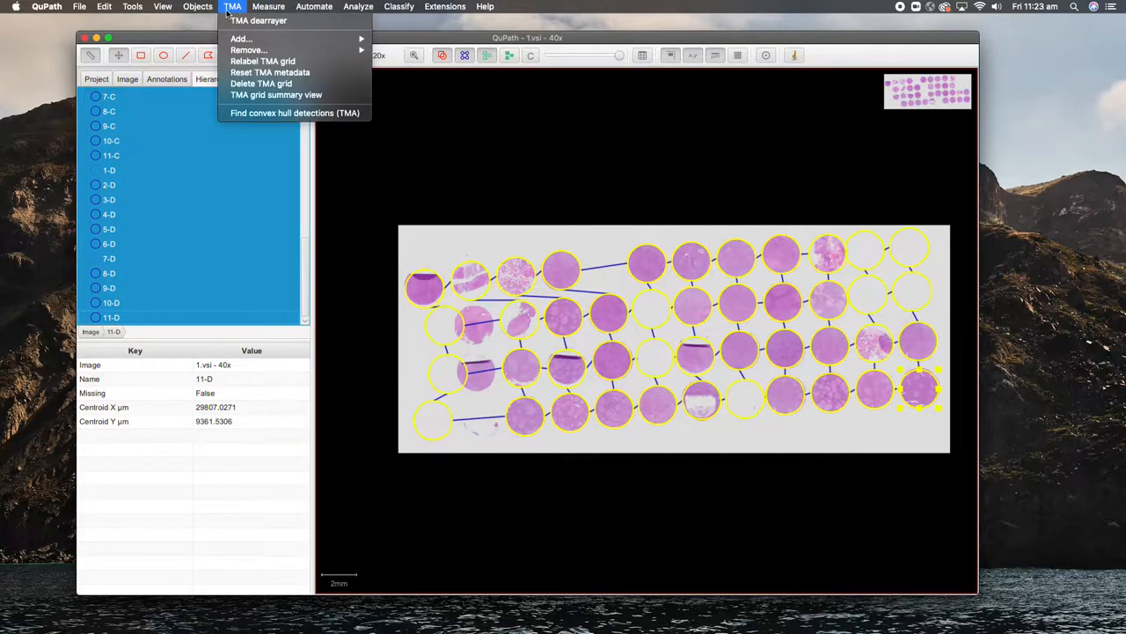
{"action": "left_click", "coordinate": [257, 84]}
{"action": "left_click", "coordinate": [607, 338]}
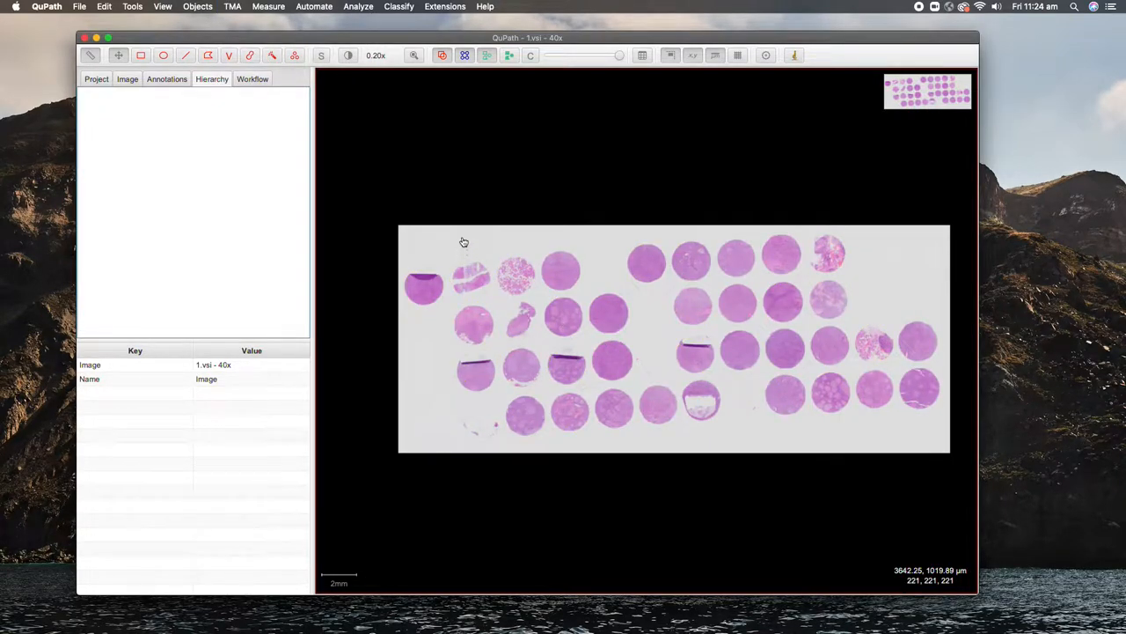
Step: Draw an ellipse around the top-left core and adjust it to fit tightly
{"action": "left_click", "coordinate": [149, 80]}
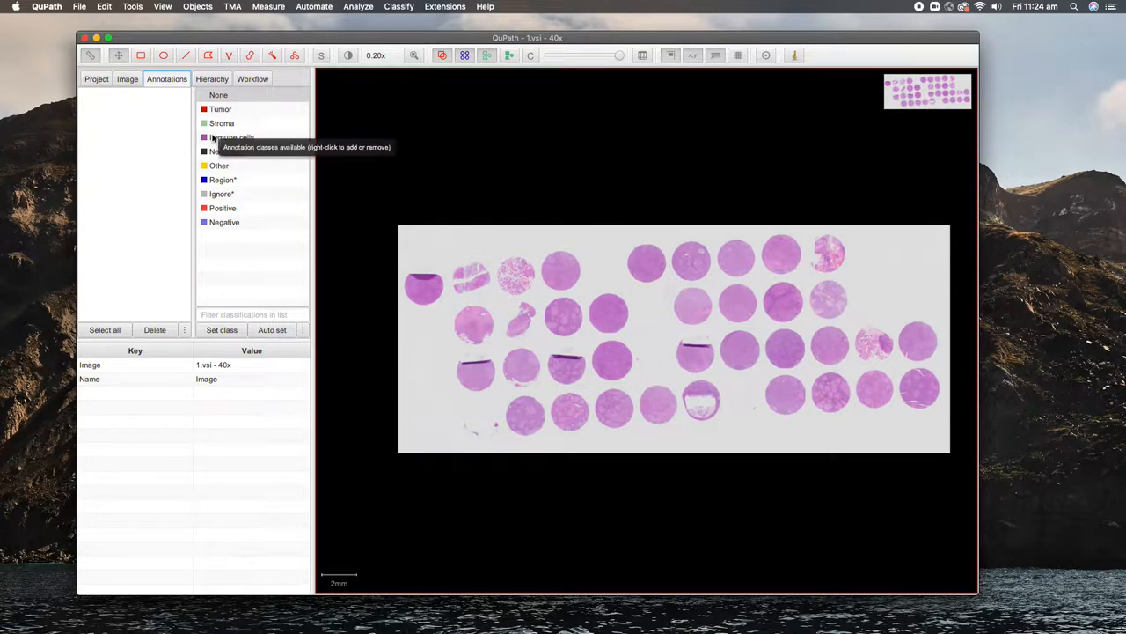
{"action": "left_click", "coordinate": [163, 56]}
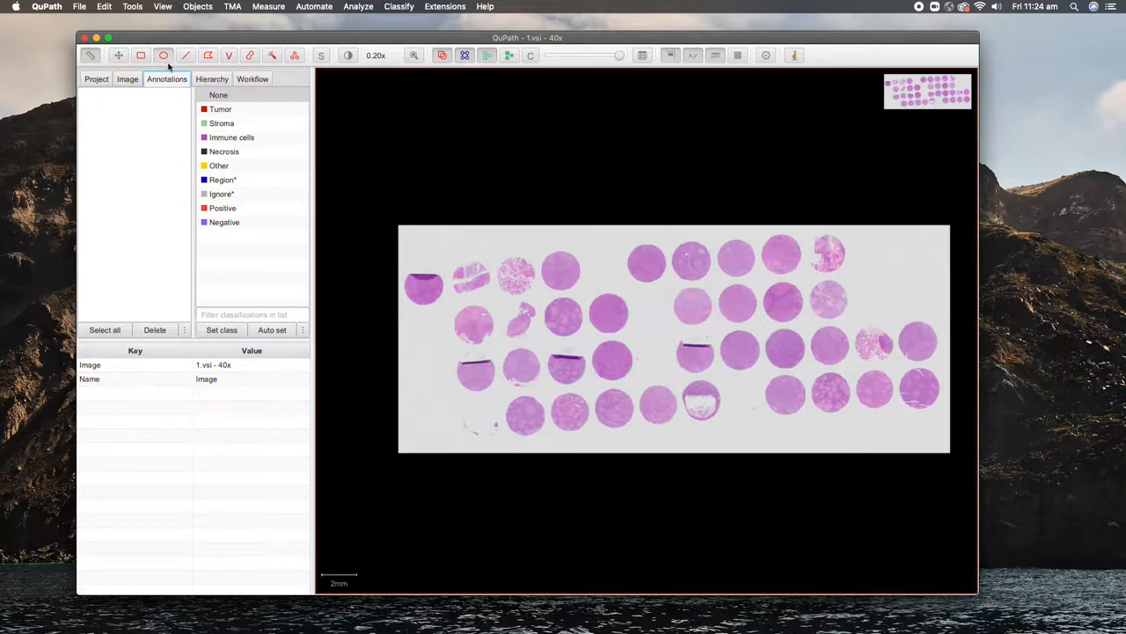
{"action": "mouse_move", "coordinate": [407, 269]}
{"action": "left_mouse_down"}
{"action": "mouse_move", "coordinate": [436, 284]}
{"action": "mouse_move", "coordinate": [446, 307]}
{"action": "mouse_move", "coordinate": [427, 295]}
{"action": "mouse_move", "coordinate": [446, 311]}
{"action": "left_mouse_up"}
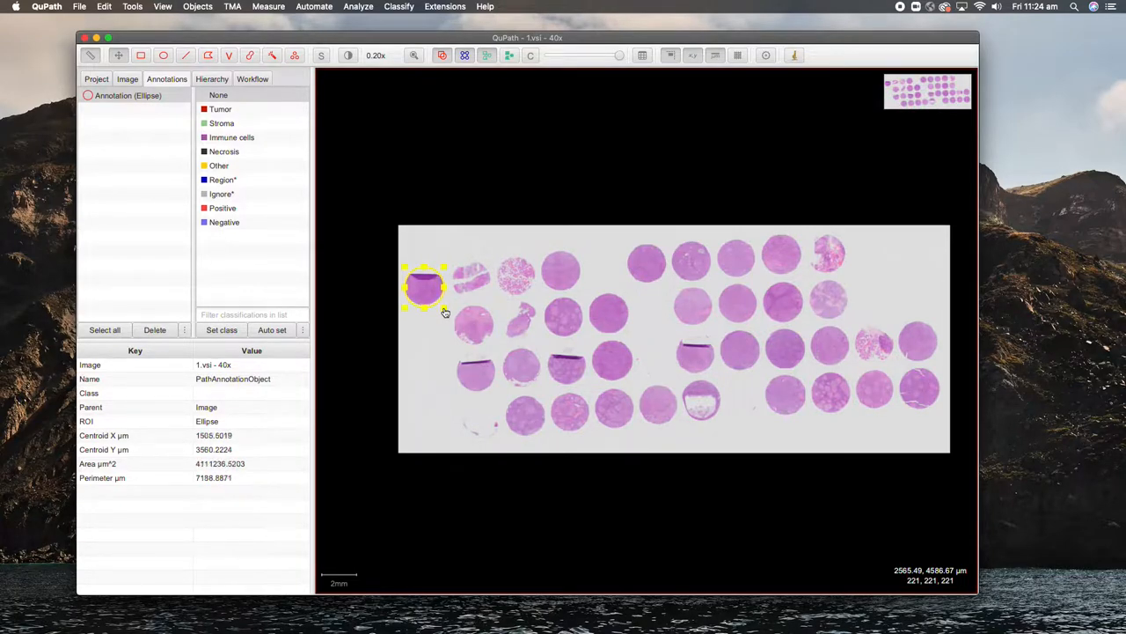
{"action": "scroll", "coordinate": [419, 286], "scroll_direction": "up", "scroll_amount": 1}
{"action": "scroll", "coordinate": [419, 286], "scroll_direction": "up", "scroll_amount": 10}
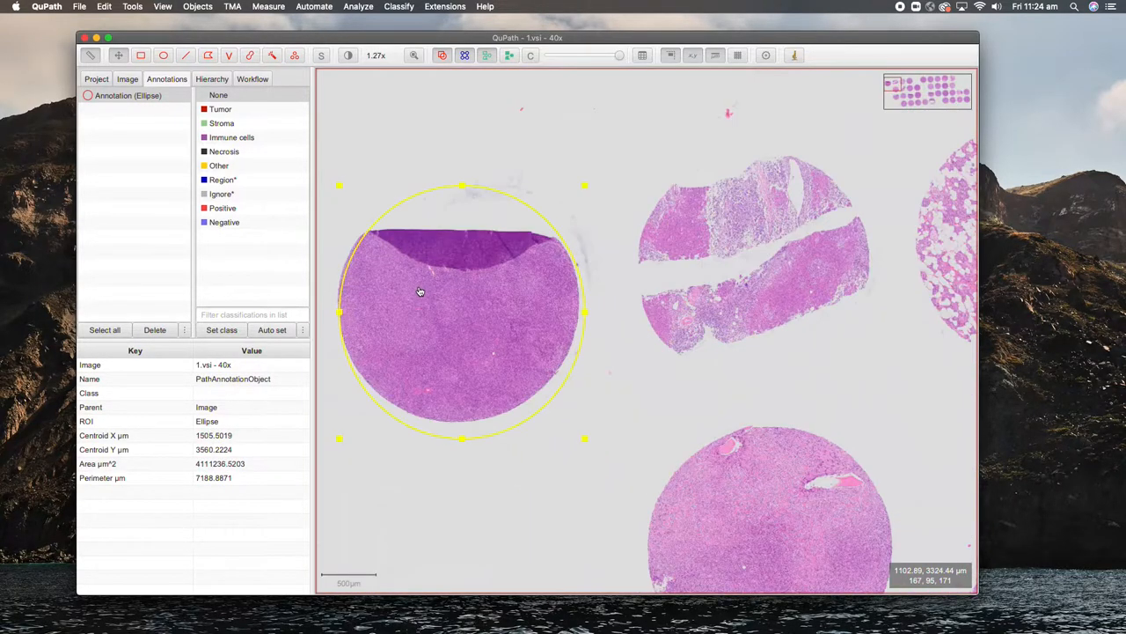
{"action": "left_click_drag", "start_coordinate": [467, 357], "coordinate": [466, 346]}
{"action": "left_click_drag", "start_coordinate": [455, 183], "coordinate": [463, 185]}
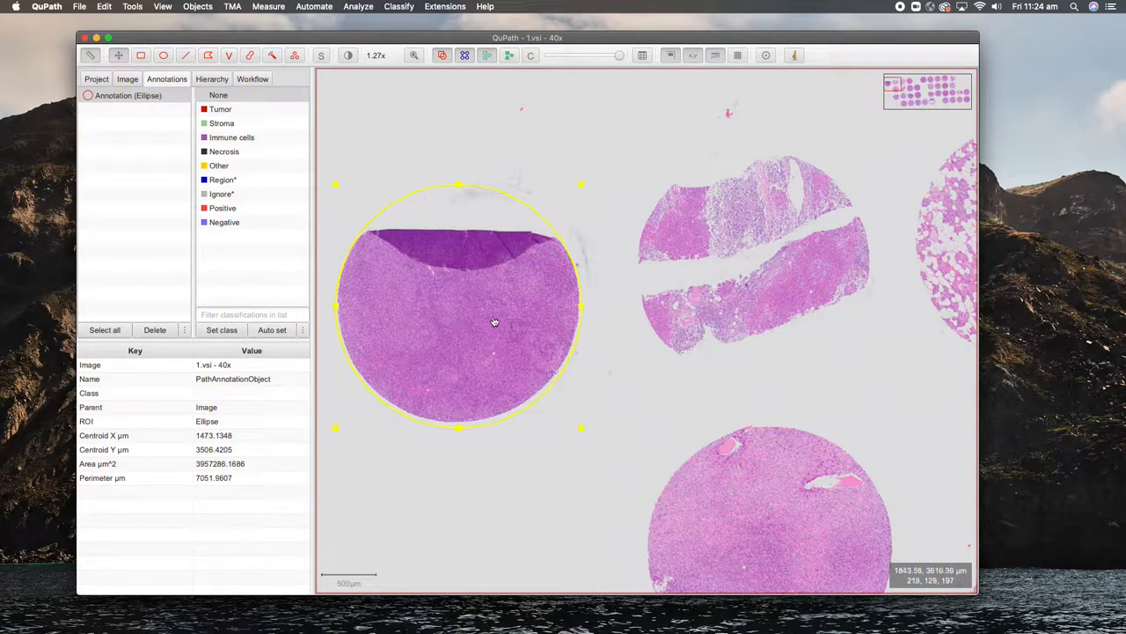
{"action": "scroll", "coordinate": [762, 355], "scroll_direction": "up", "scroll_amount": 2}
{"action": "scroll", "coordinate": [760, 357], "scroll_direction": "down", "scroll_amount": 6}
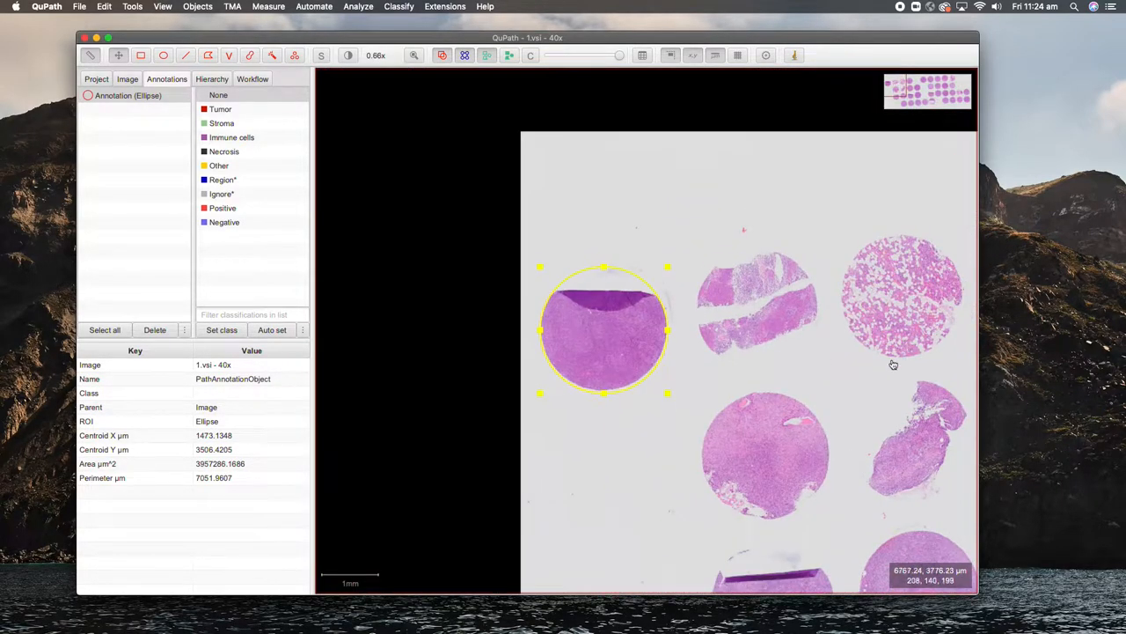
{"action": "scroll", "coordinate": [743, 346], "scroll_direction": "down", "scroll_amount": 5}
Step: Draw ellipses around the second and third cores of the top row
{"action": "key", "text": "e"}
{"action": "left_click_drag", "start_coordinate": [691, 333], "coordinate": [726, 374]}
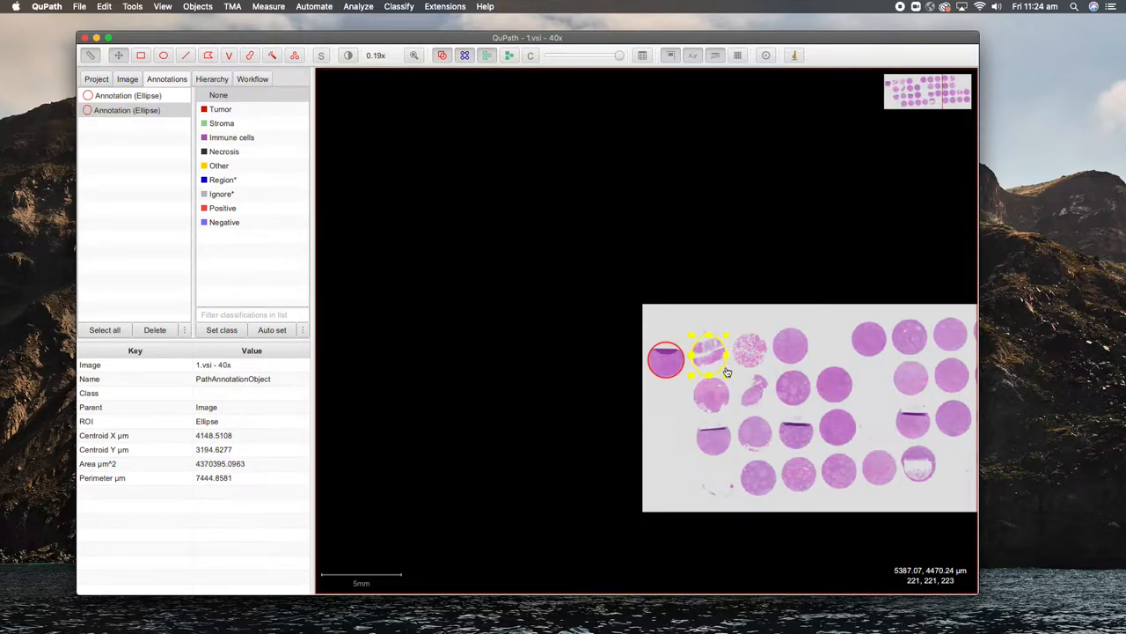
{"action": "mouse_move", "coordinate": [728, 334]}
{"action": "left_mouse_down"}
{"action": "mouse_move", "coordinate": [769, 371]}
{"action": "mouse_move", "coordinate": [760, 359]}
{"action": "left_mouse_up"}
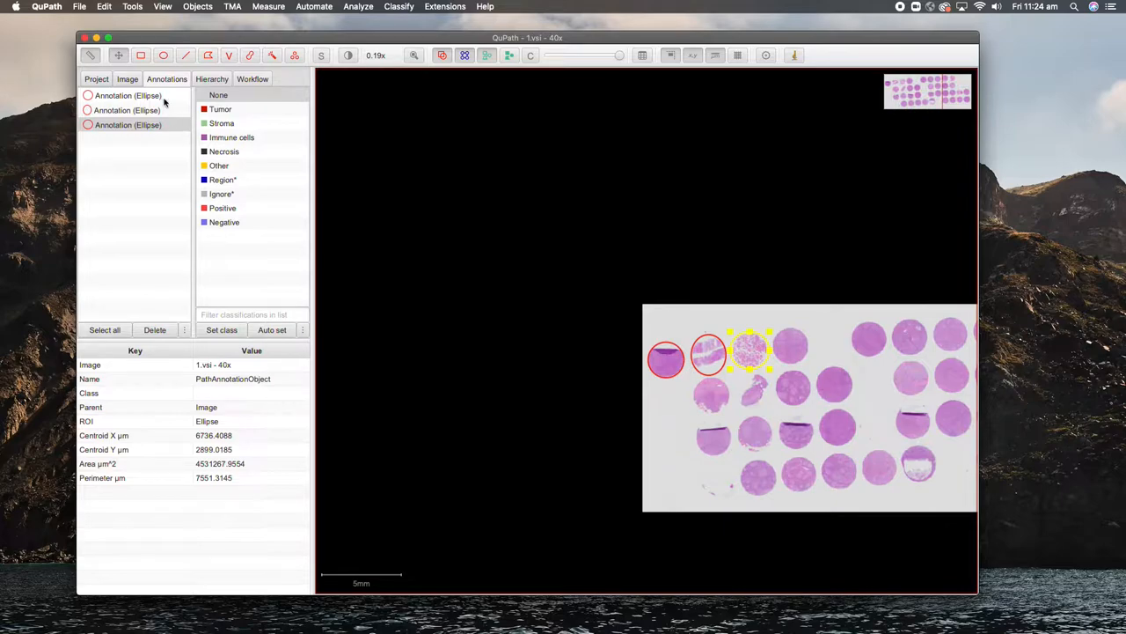
Step: Name the first two ellipse annotations A-1 and A-2 via Set properties
{"action": "left_click", "coordinate": [113, 97]}
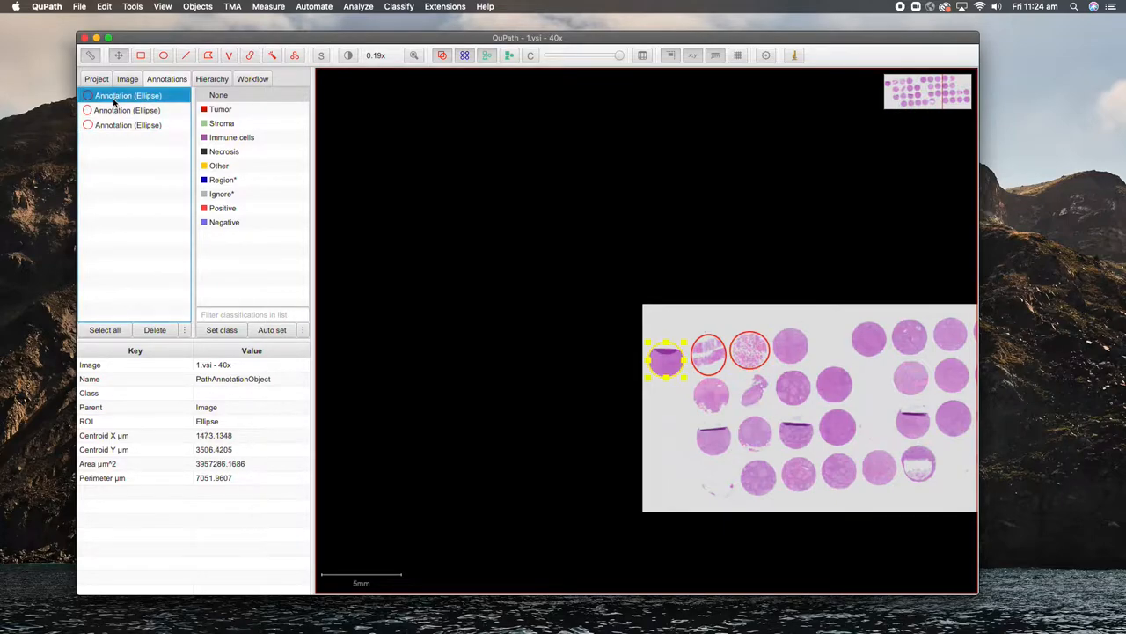
{"action": "right_click", "coordinate": [118, 98]}
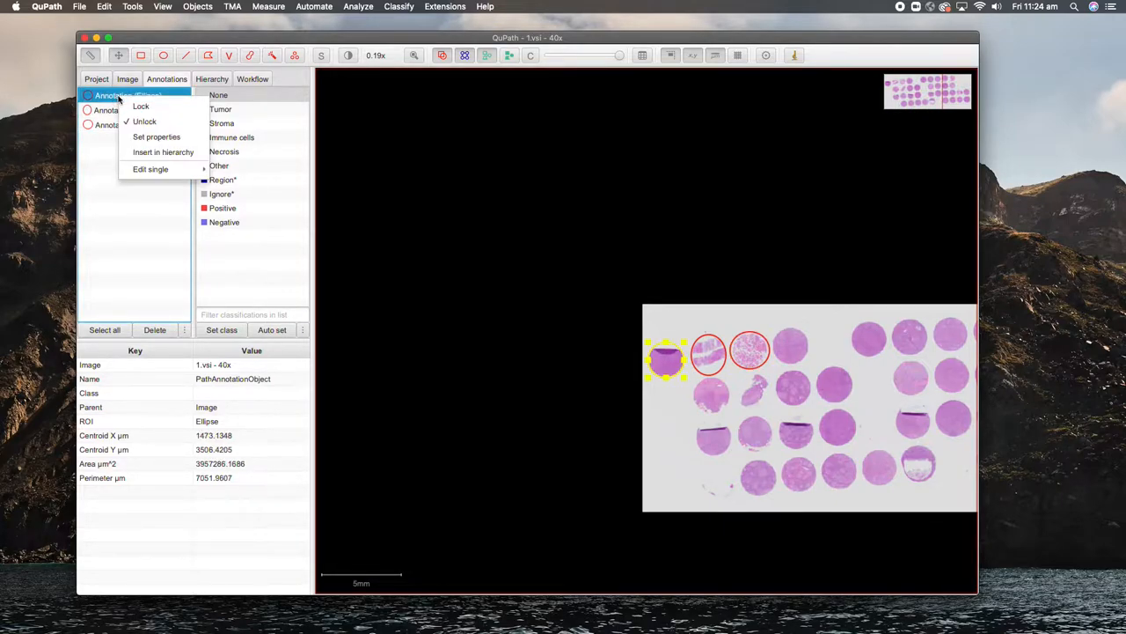
{"action": "left_click", "coordinate": [158, 138]}
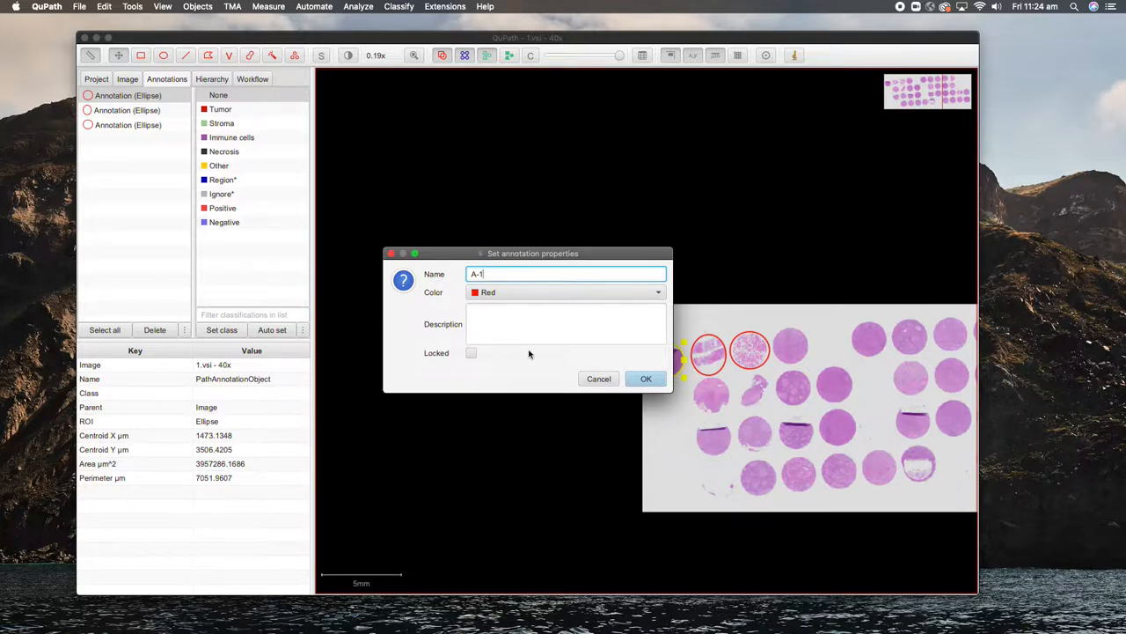
{"action": "left_click", "coordinate": [646, 378]}
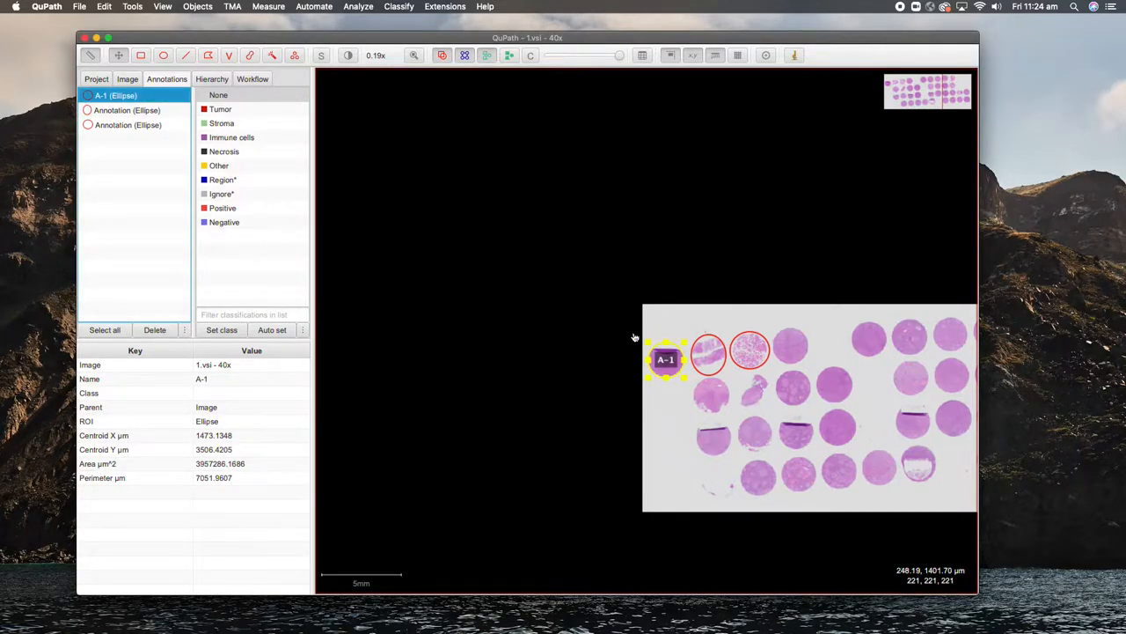
{"action": "left_click", "coordinate": [129, 110]}
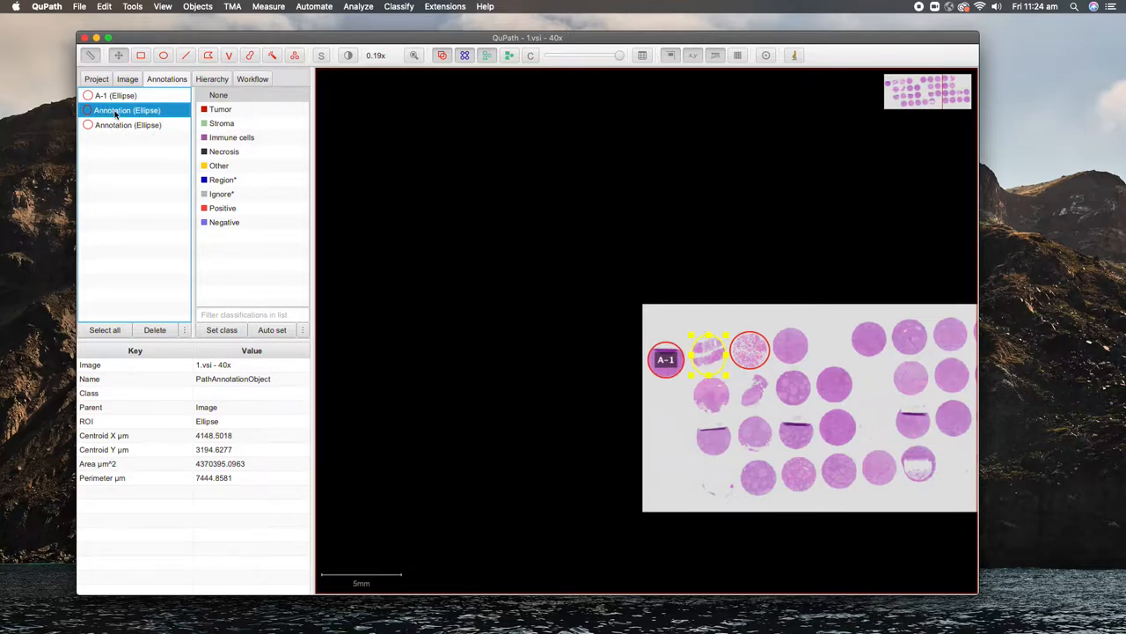
{"action": "right_click", "coordinate": [114, 110]}
{"action": "left_click", "coordinate": [148, 152]}
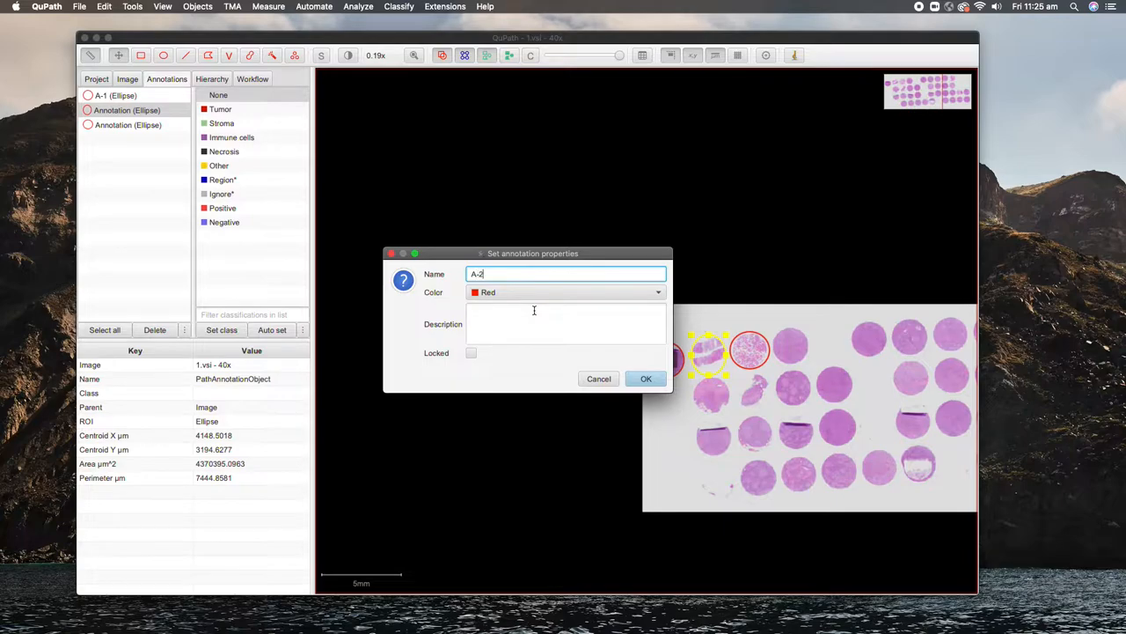
{"action": "left_click", "coordinate": [646, 379]}
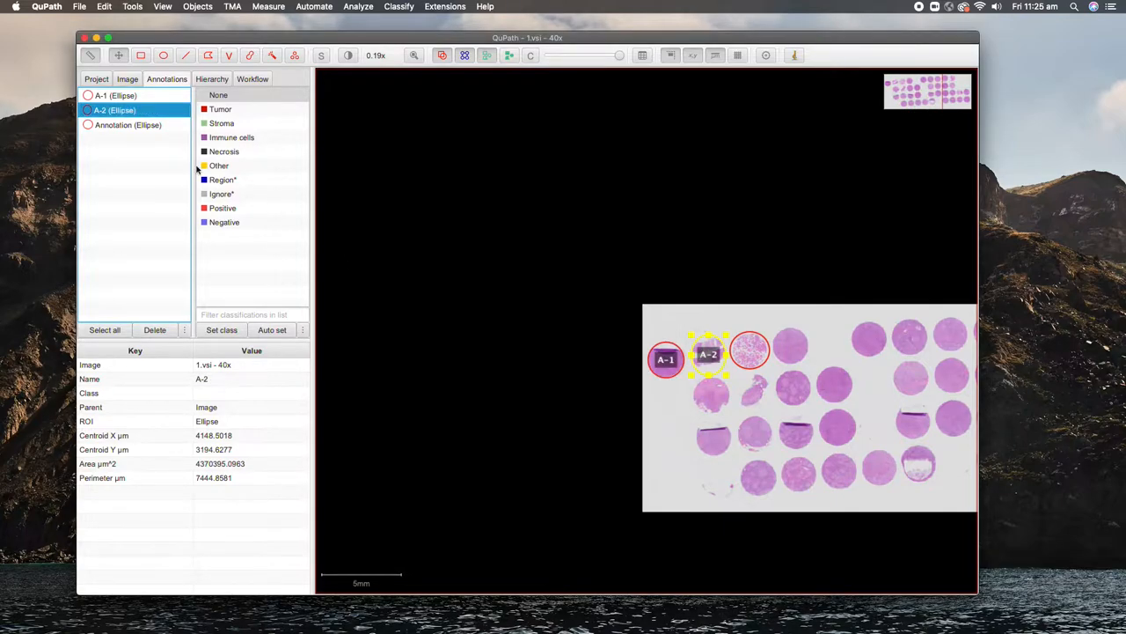
Step: Name the third ellipse annotation A-3, then reselect A-1
{"action": "left_click", "coordinate": [123, 125]}
{"action": "right_click", "coordinate": [128, 128]}
{"action": "left_click", "coordinate": [161, 167]}
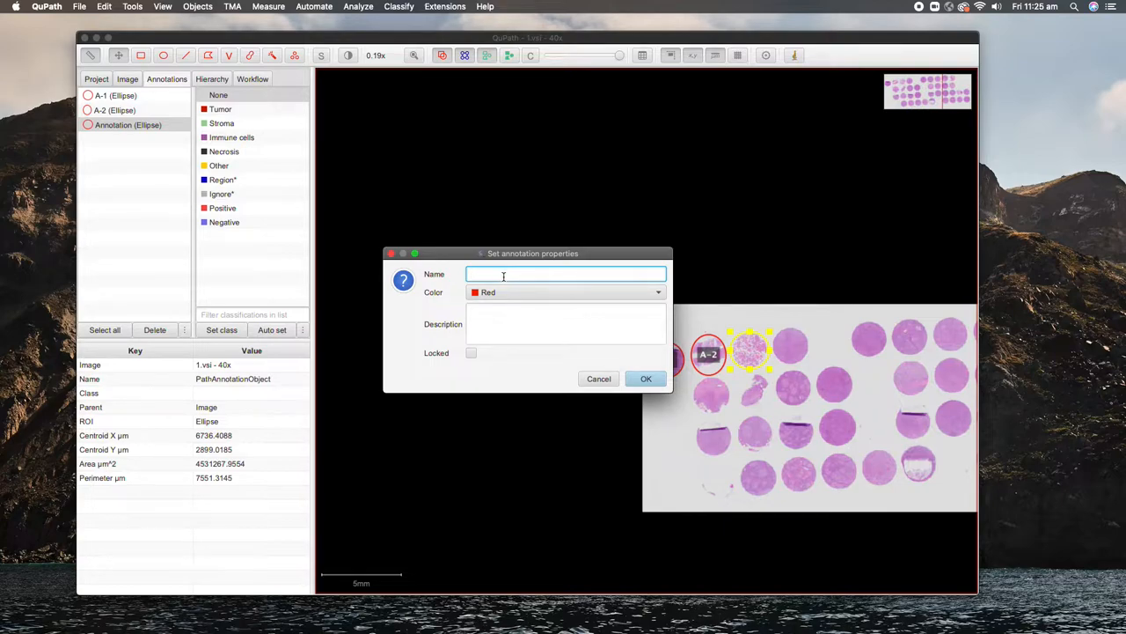
{"action": "type", "text": "A-3"}
{"action": "left_click", "coordinate": [646, 378]}
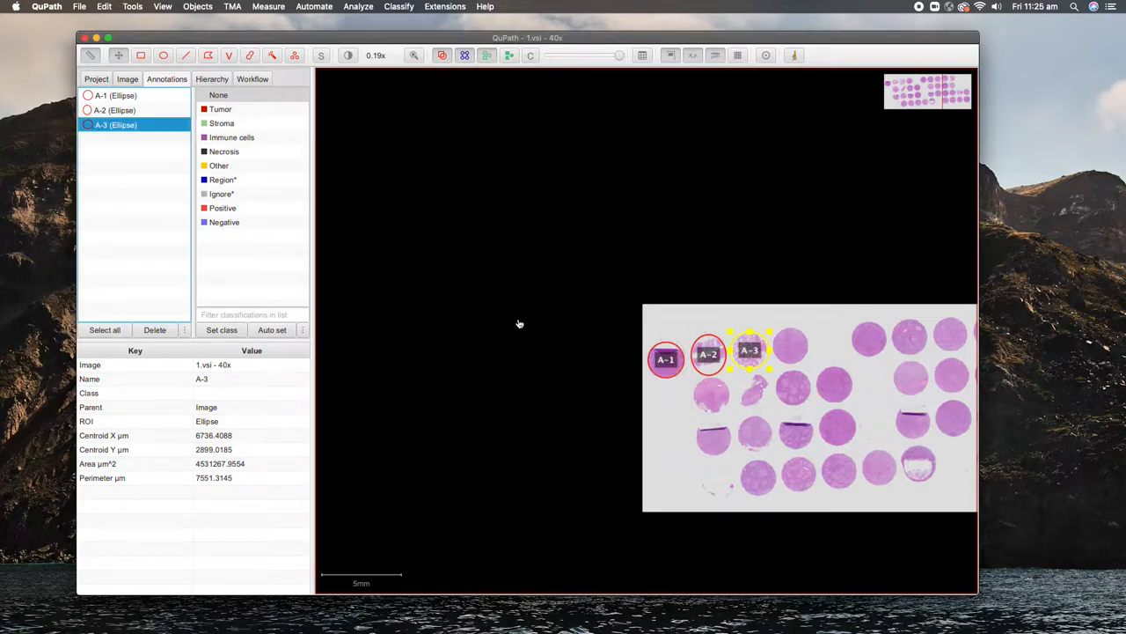
{"action": "left_click", "coordinate": [108, 99]}
Step: Start an original-pixels image export of the selected core in JPEG format
{"action": "left_click", "coordinate": [81, 9]}
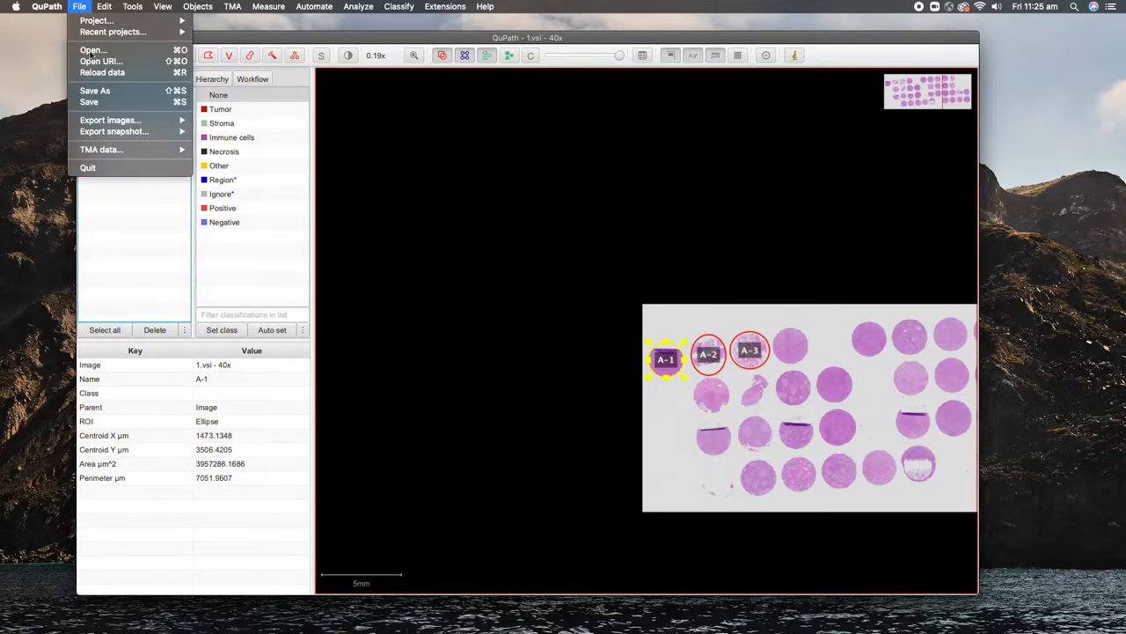
{"action": "mouse_move", "coordinate": [113, 127]}
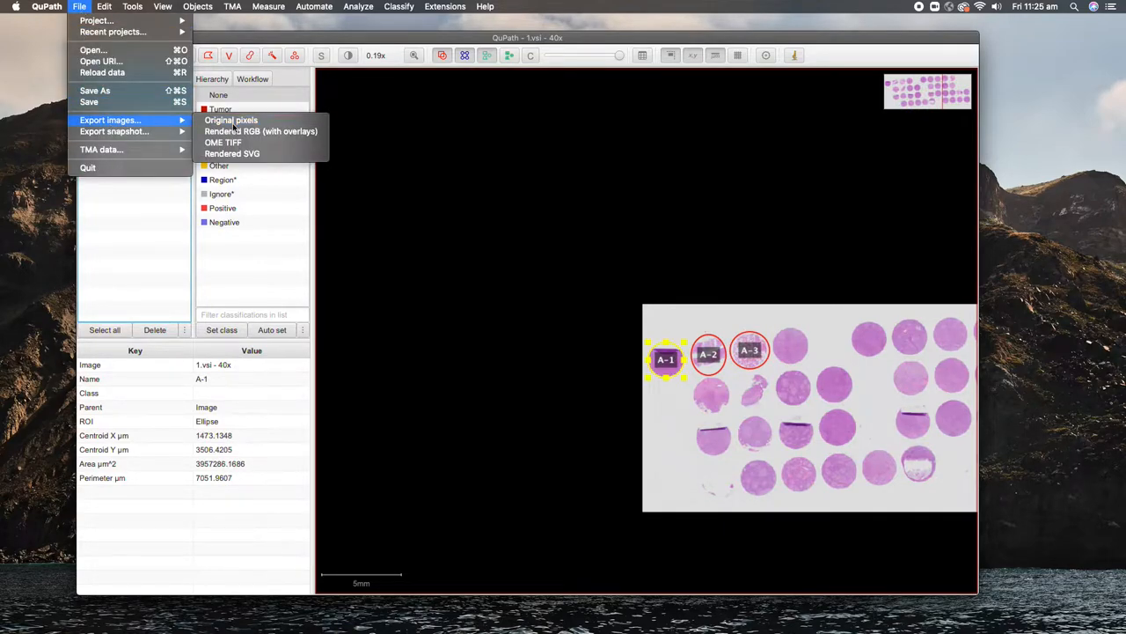
{"action": "left_click", "coordinate": [231, 119]}
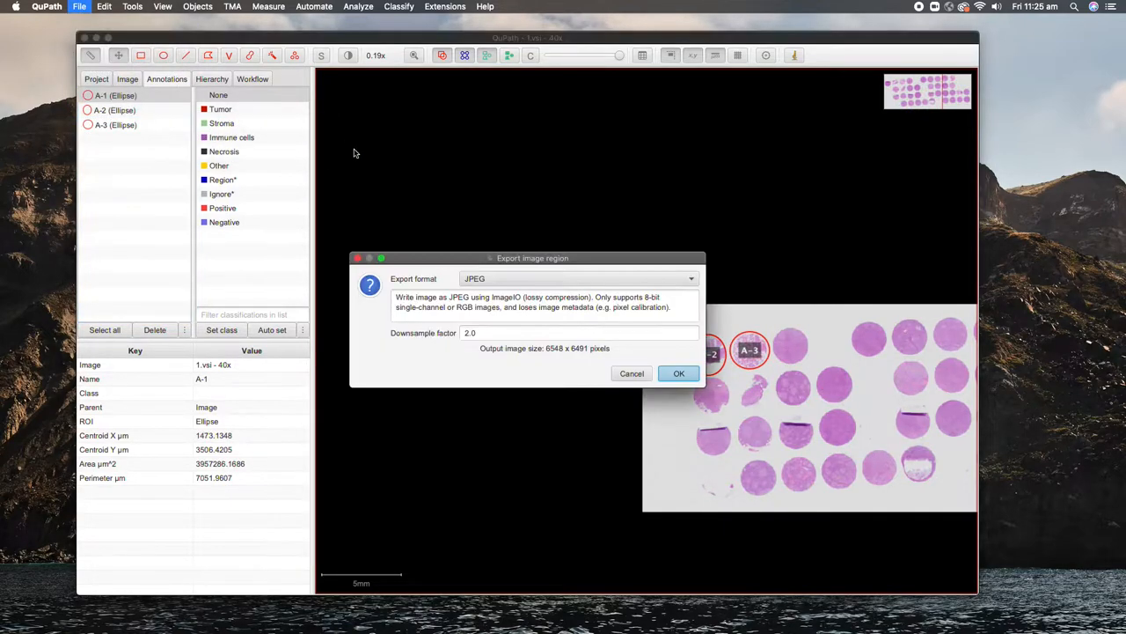
{"action": "left_click", "coordinate": [492, 280]}
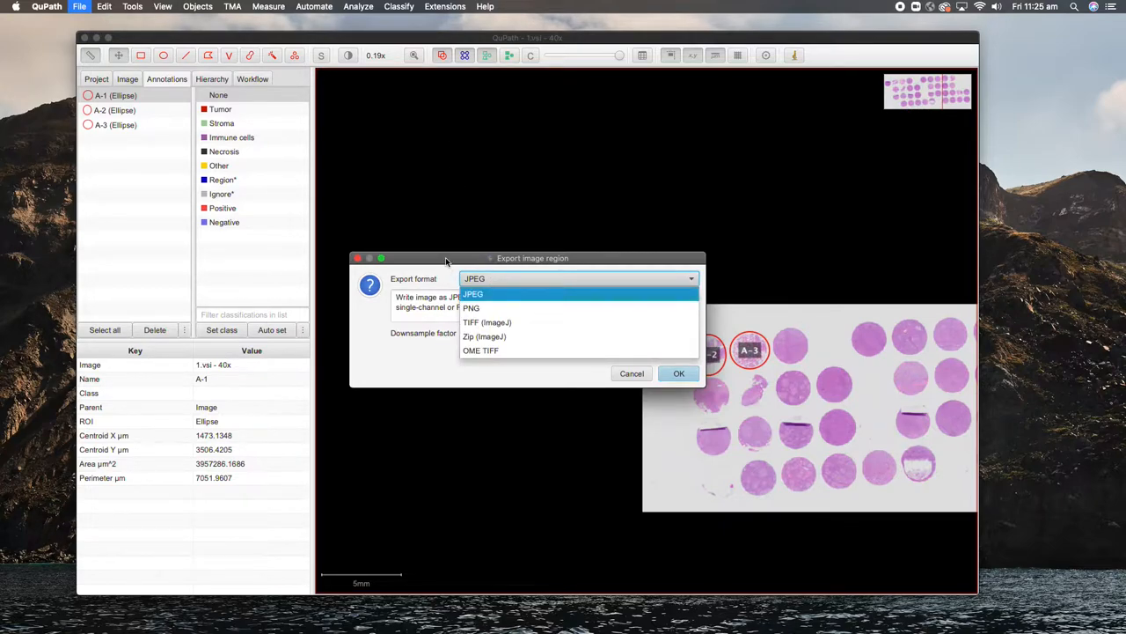
{"action": "left_click", "coordinate": [460, 279]}
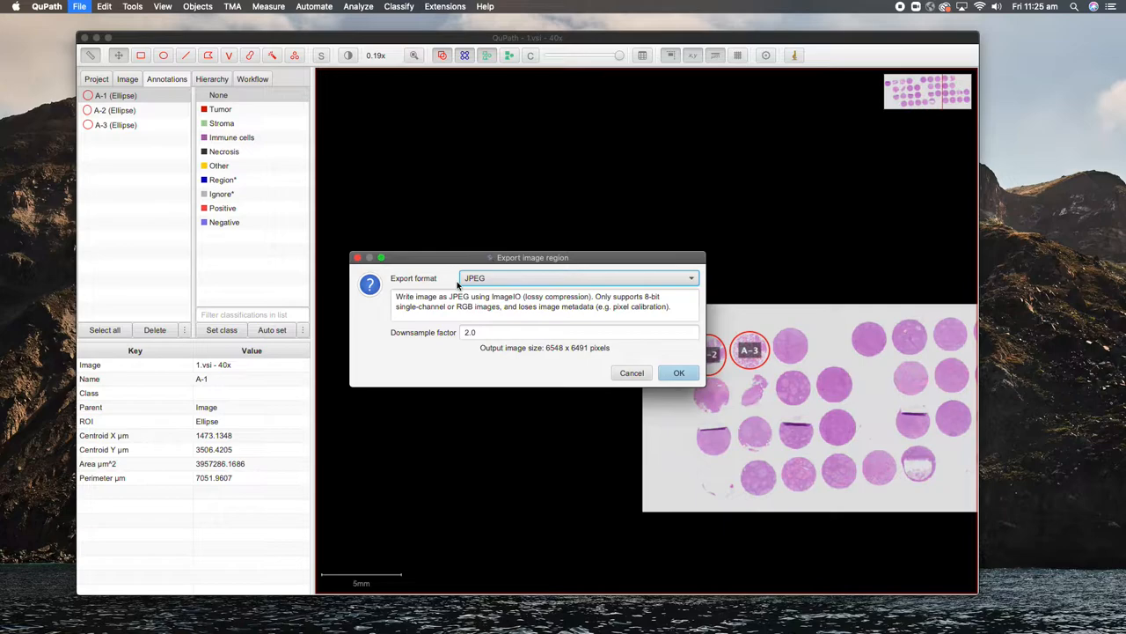
Step: Set downsample factor 2.0 and save the A-1 JPEG to the Desktop
{"action": "double_click", "coordinate": [482, 334]}
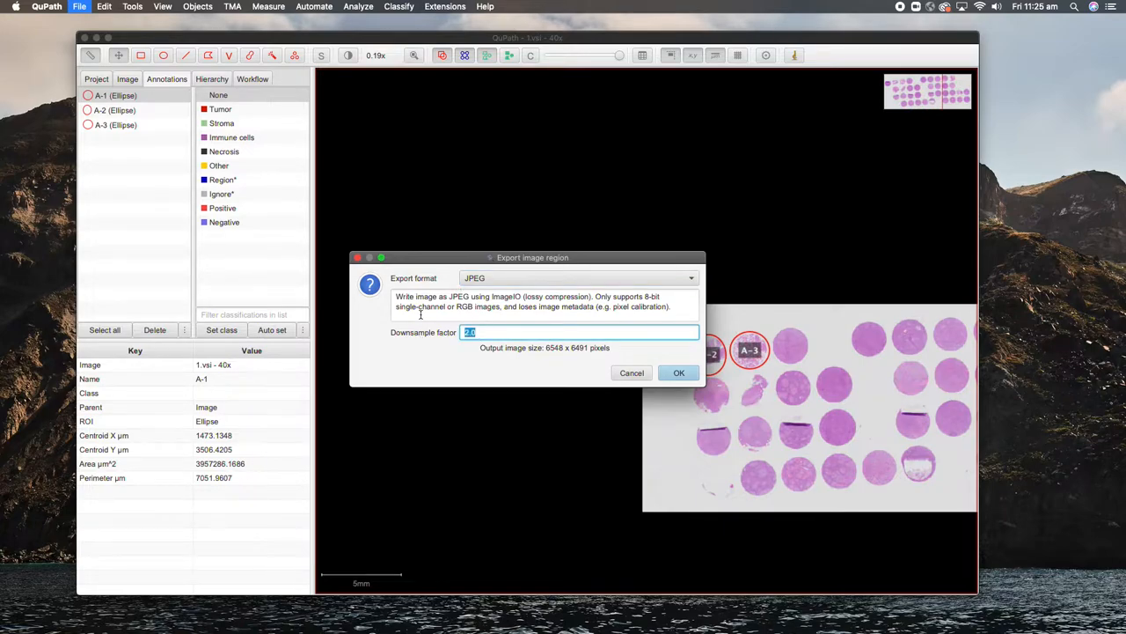
{"action": "type", "text": "1"}
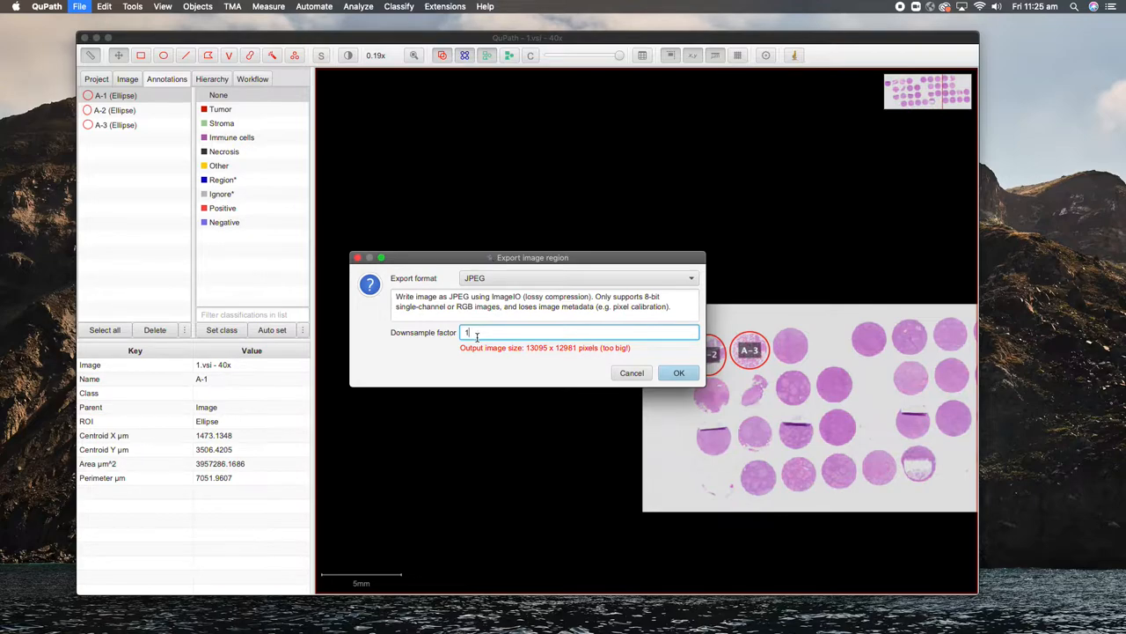
{"action": "left_click_drag", "start_coordinate": [481, 334], "coordinate": [415, 337]}
{"action": "type", "text": "2.0"}
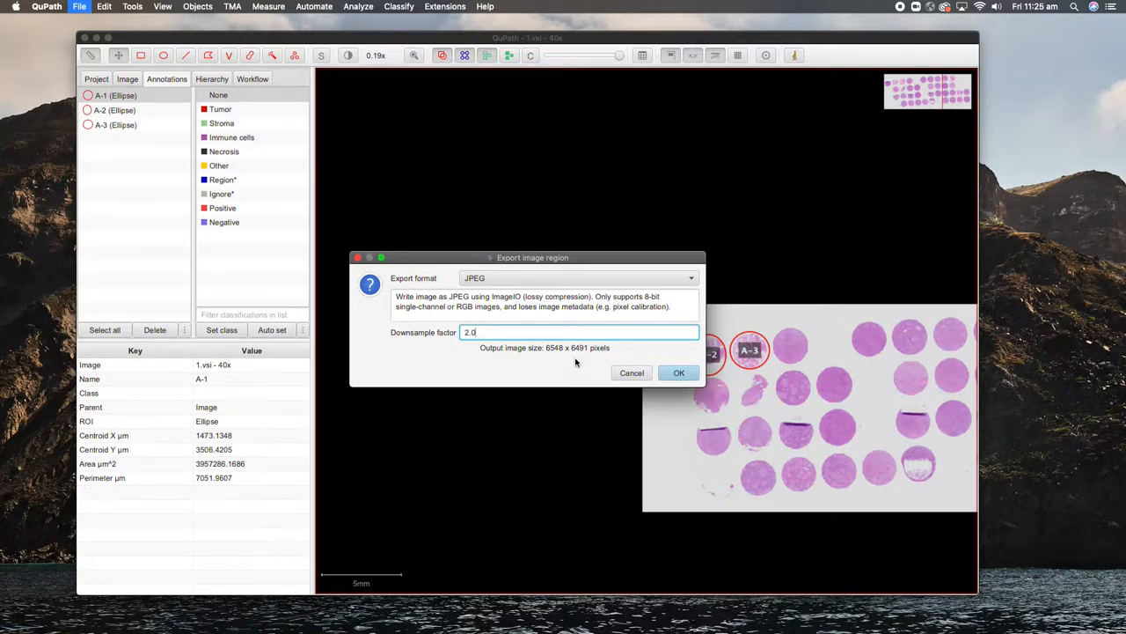
{"action": "left_click", "coordinate": [526, 280]}
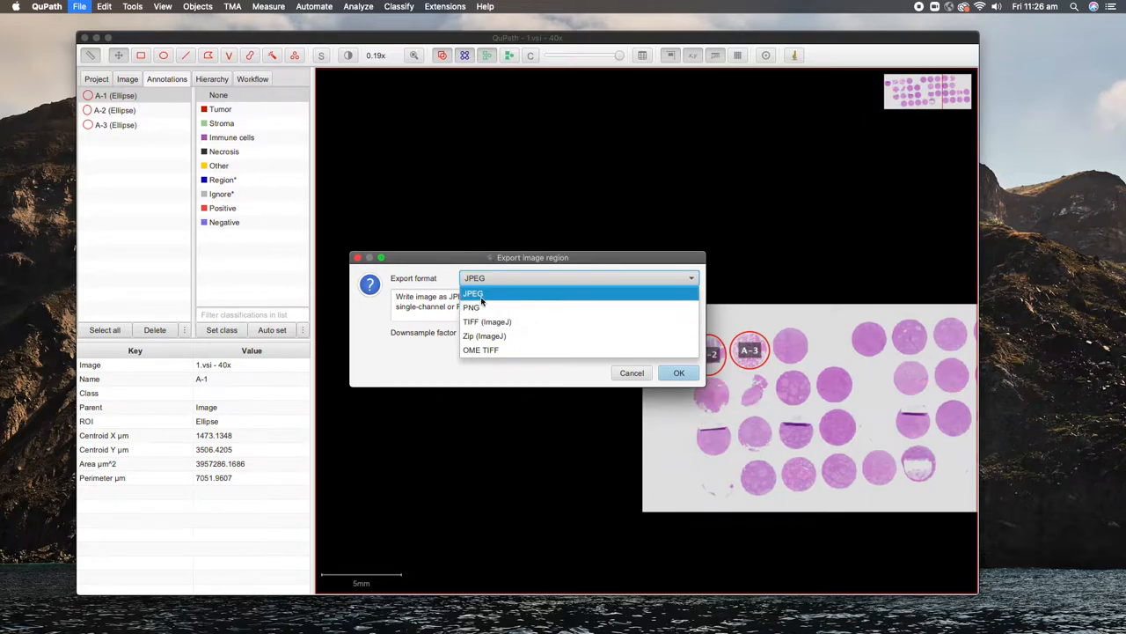
{"action": "left_click", "coordinate": [562, 378]}
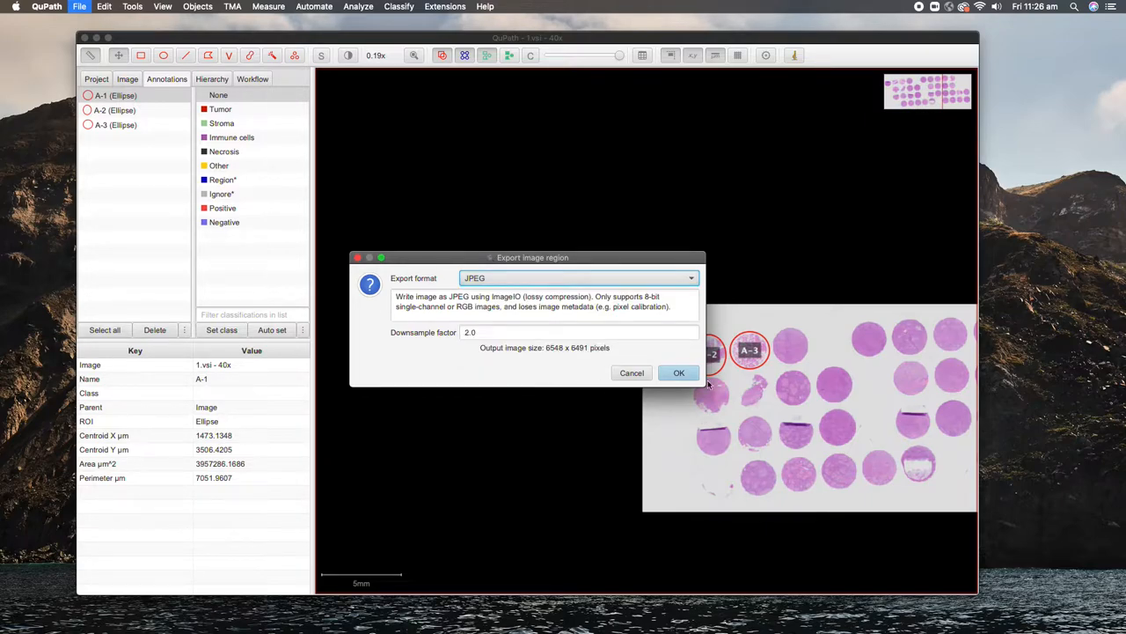
{"action": "left_click", "coordinate": [661, 377]}
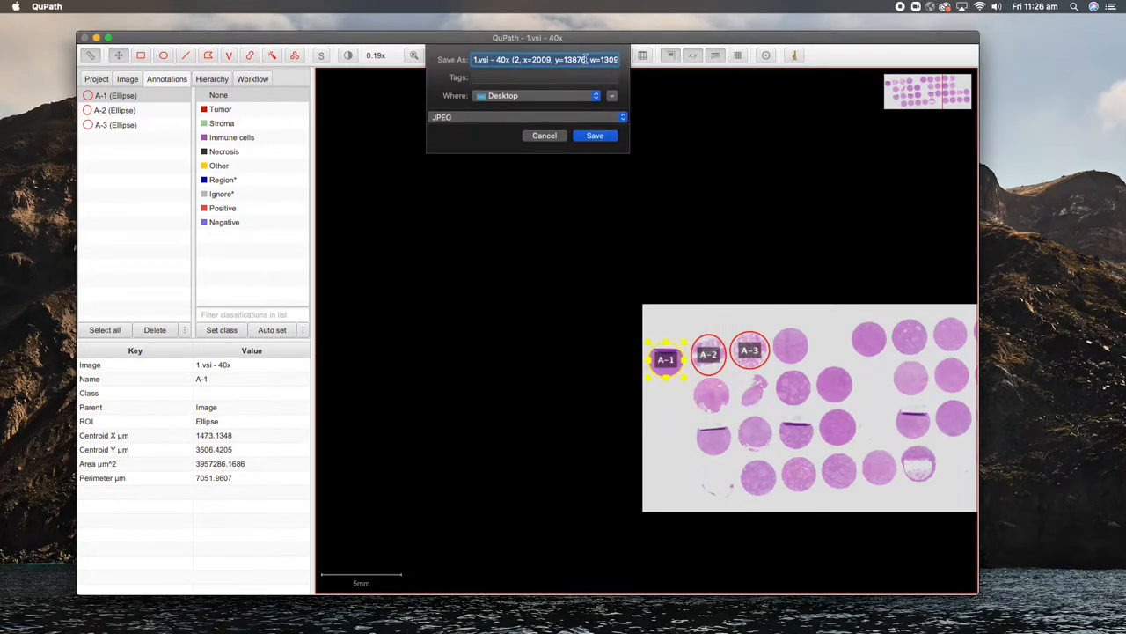
{"action": "left_click", "coordinate": [587, 136]}
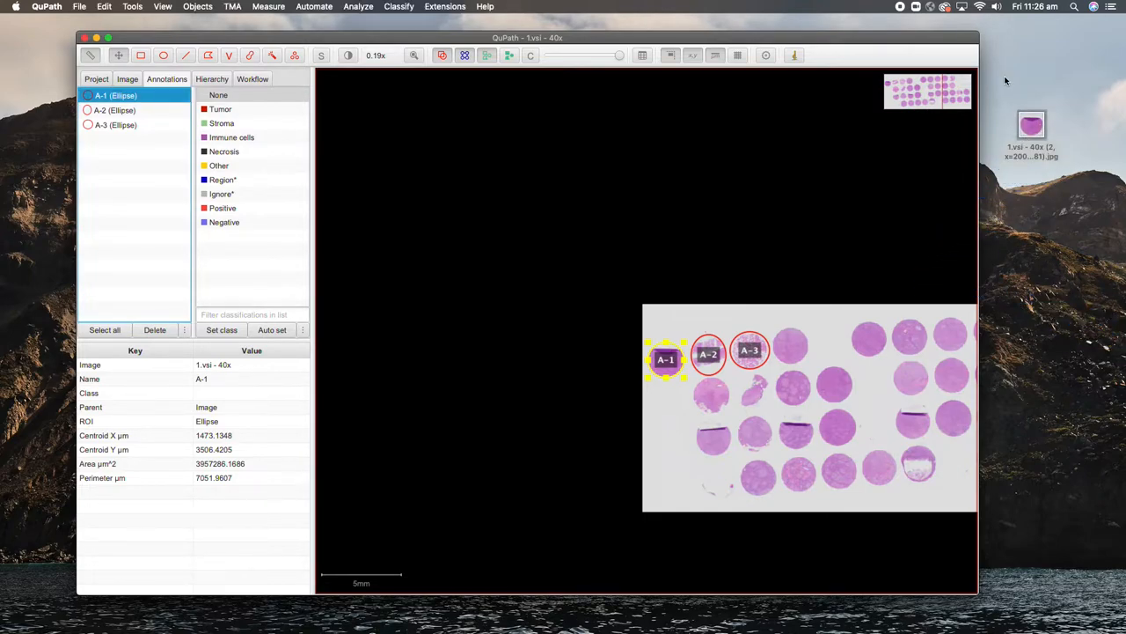
{"action": "left_click", "coordinate": [1033, 128]}
{"action": "double_click", "coordinate": [1033, 127]}
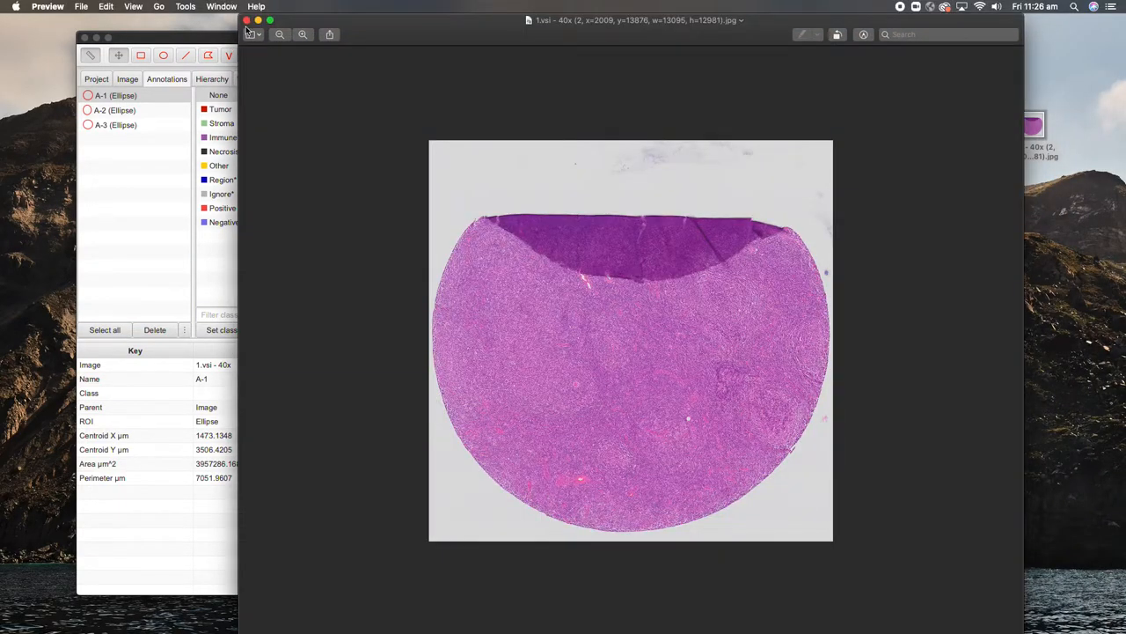
{"action": "left_click_drag", "start_coordinate": [238, 15], "coordinate": [357, 185]}
{"action": "left_click_drag", "start_coordinate": [484, 201], "coordinate": [387, 51]}
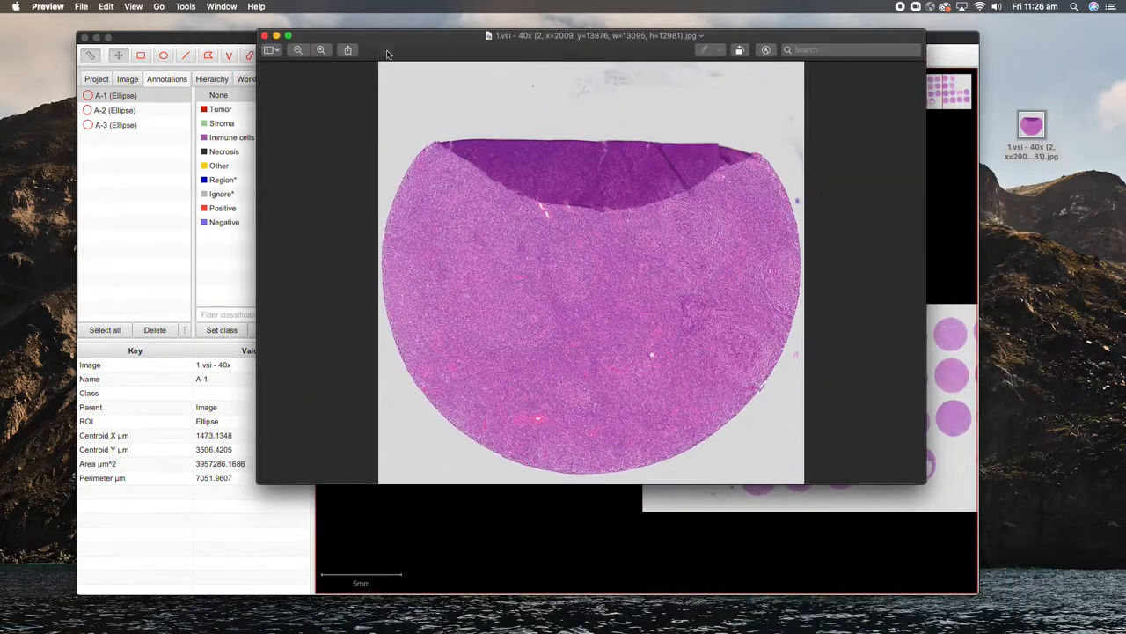
{"action": "left_click", "coordinate": [321, 50]}
{"action": "left_click", "coordinate": [322, 50]}
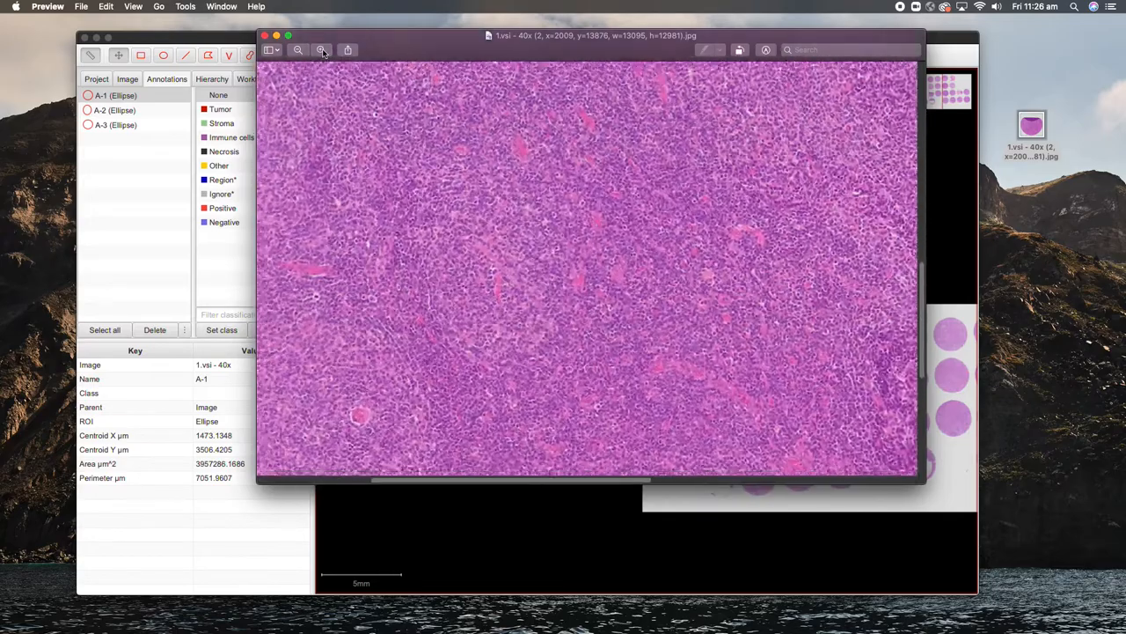
{"action": "left_click", "coordinate": [322, 51]}
{"action": "left_click", "coordinate": [322, 50]}
{"action": "left_click", "coordinate": [322, 50]}
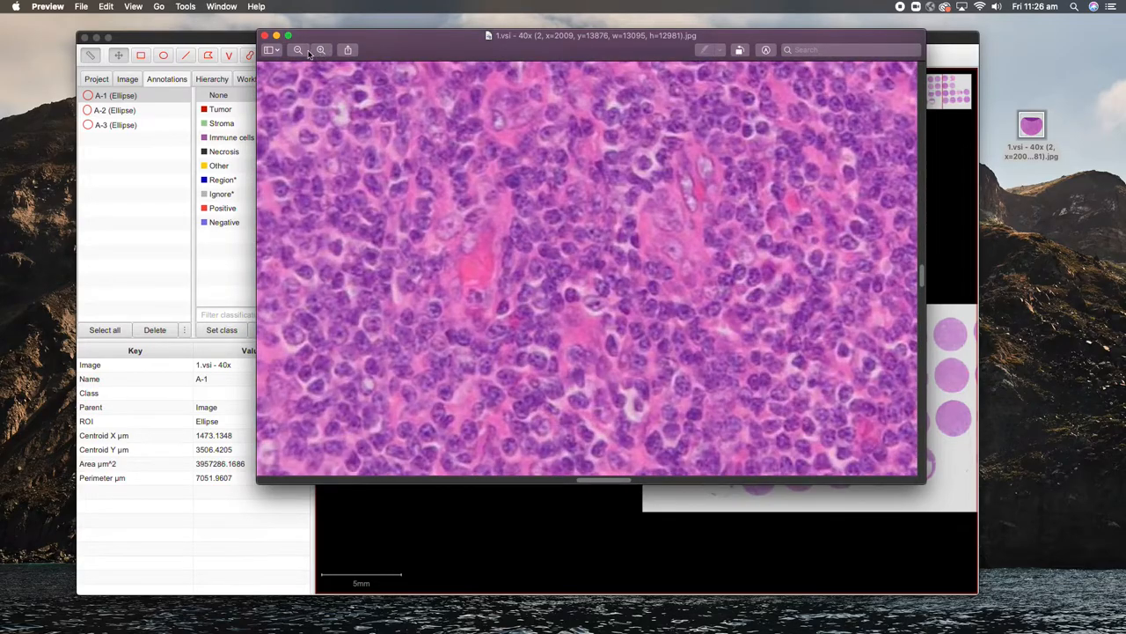
{"action": "left_click", "coordinate": [298, 50]}
{"action": "left_click", "coordinate": [298, 50]}
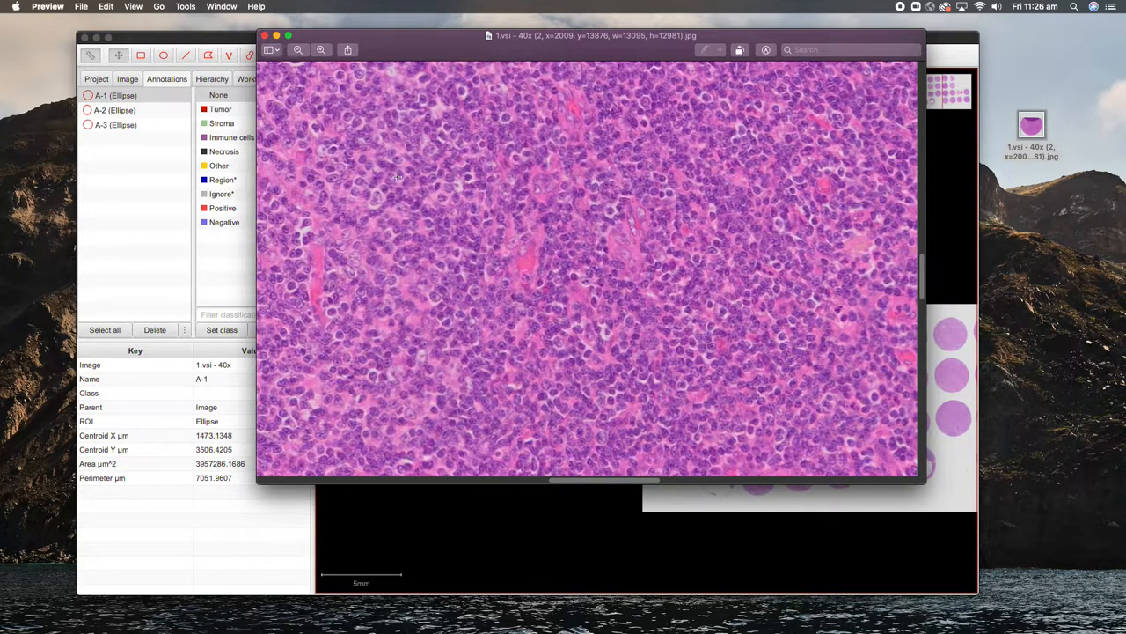
{"action": "left_click_drag", "start_coordinate": [489, 279], "coordinate": [395, 349]}
{"action": "left_click", "coordinate": [298, 52]}
{"action": "left_click", "coordinate": [298, 52]}
{"action": "left_click_drag", "start_coordinate": [574, 270], "coordinate": [572, 272]}
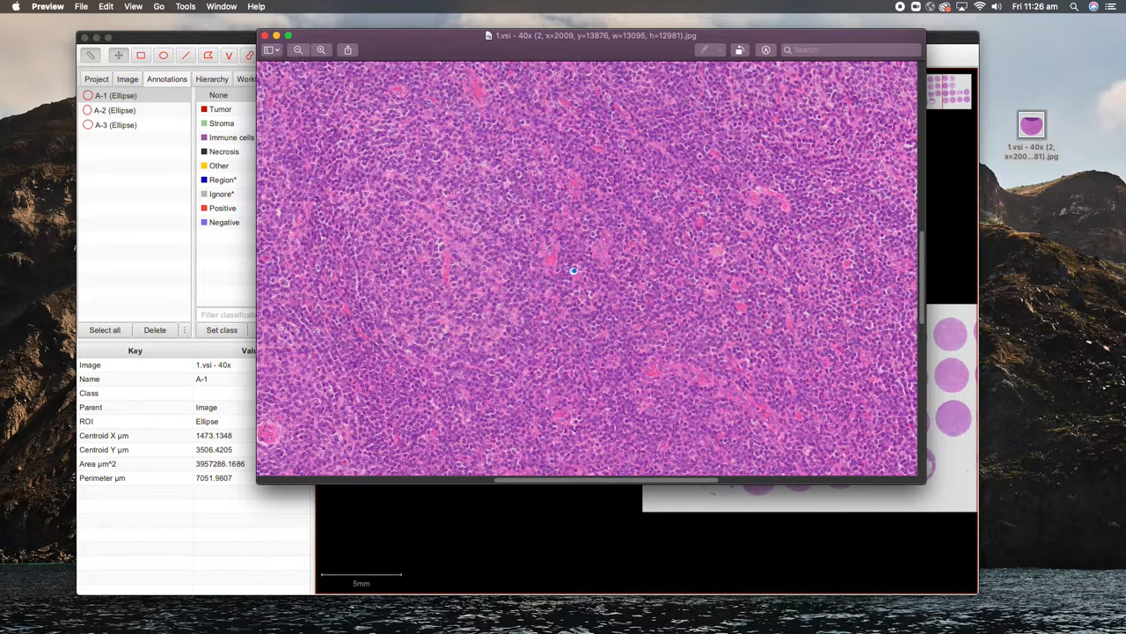
{"action": "right_click", "coordinate": [1030, 125]}
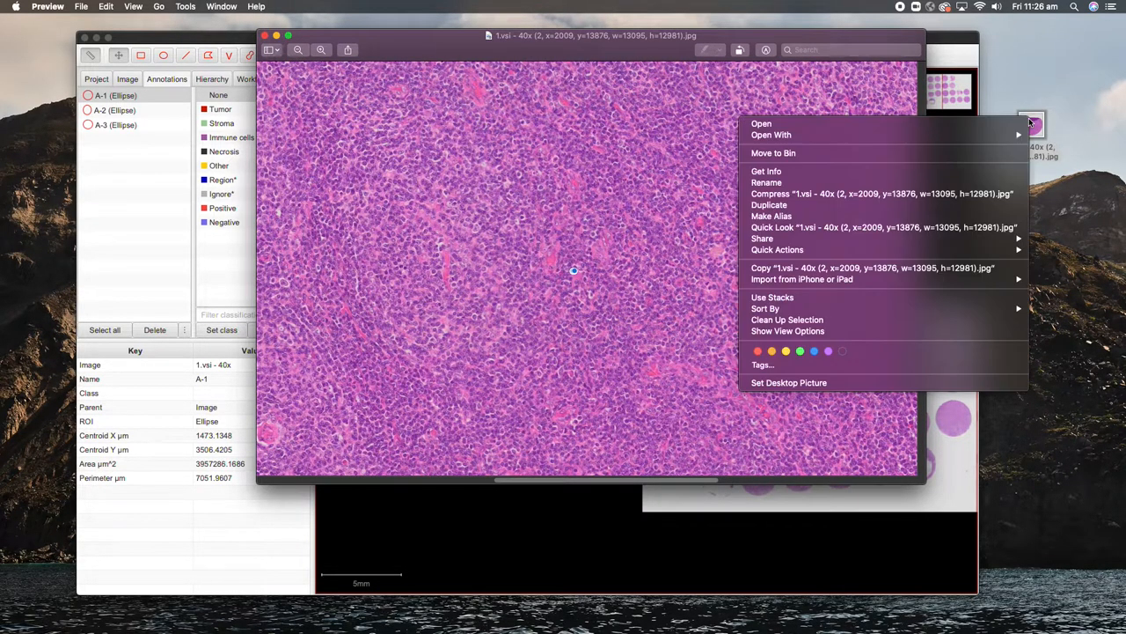
{"action": "left_click", "coordinate": [770, 172]}
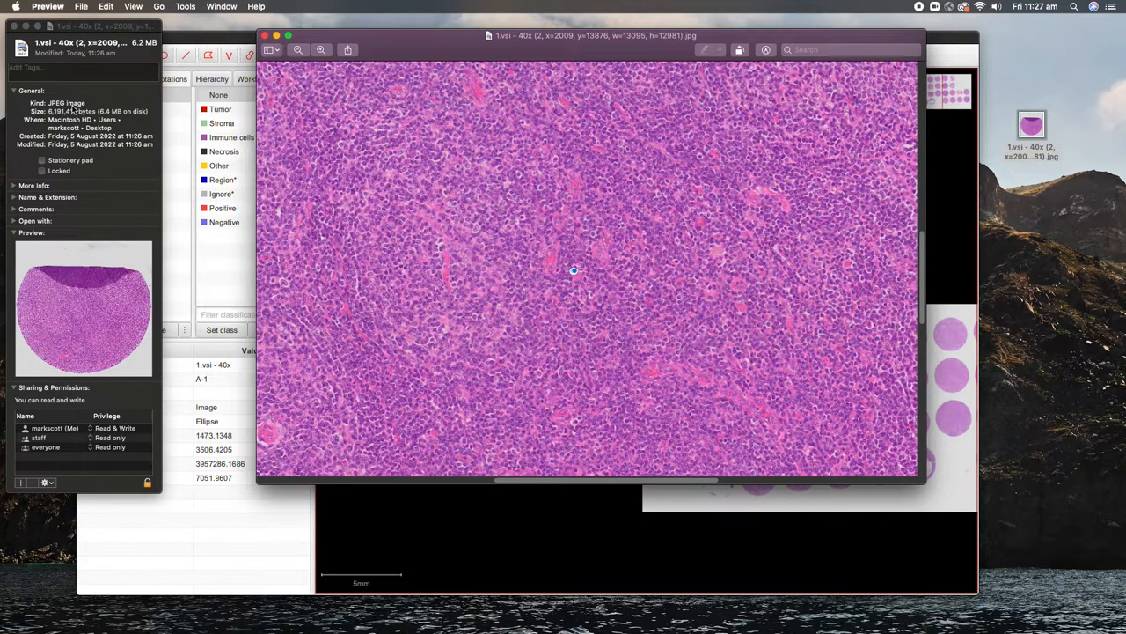
{"action": "left_click", "coordinate": [14, 29]}
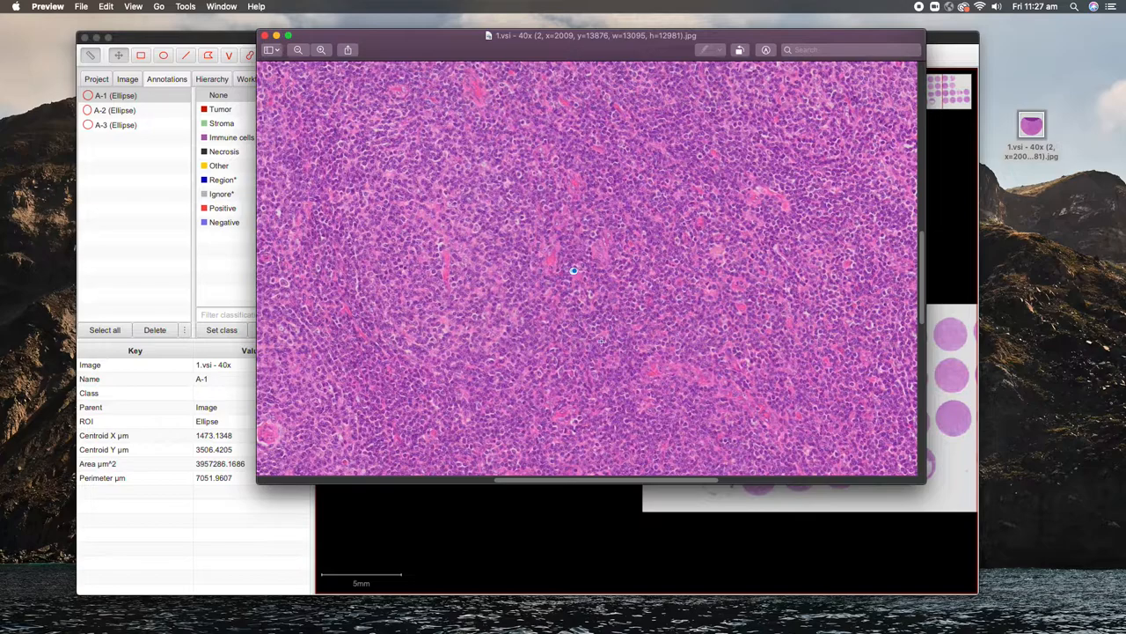
{"action": "key", "text": "Delete"}
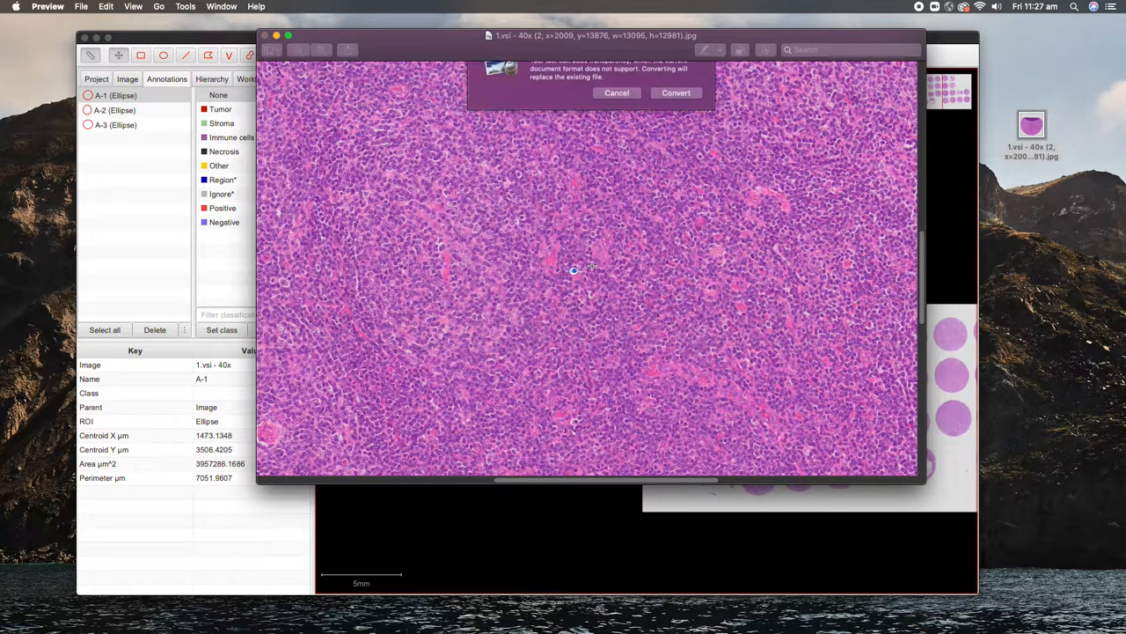
{"action": "left_click", "coordinate": [615, 121]}
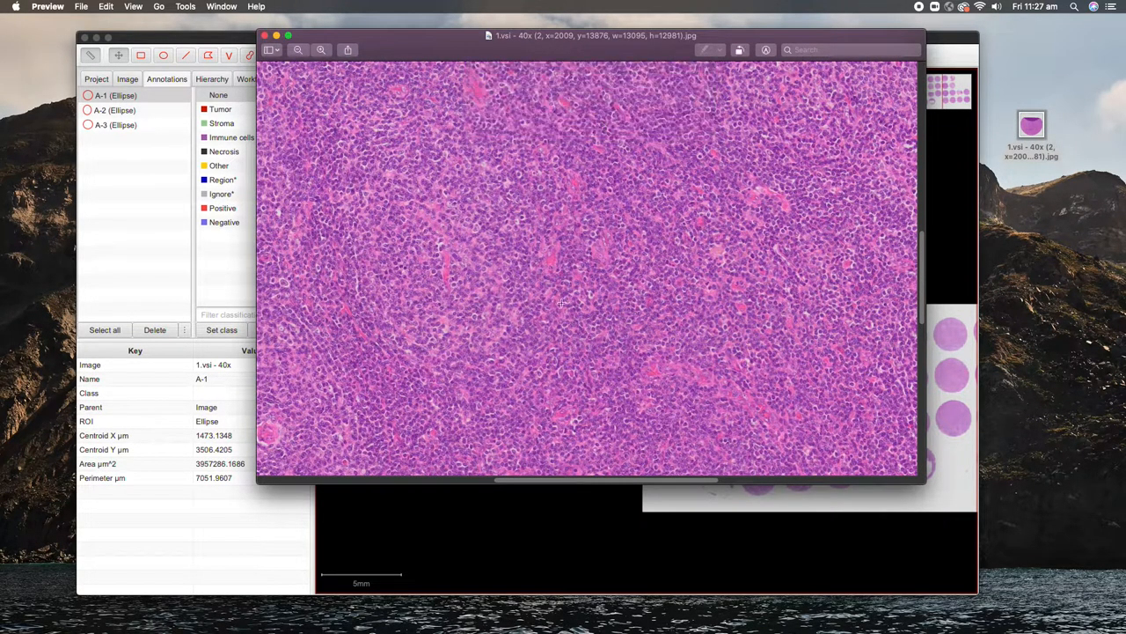
{"action": "left_click", "coordinate": [78, 7]}
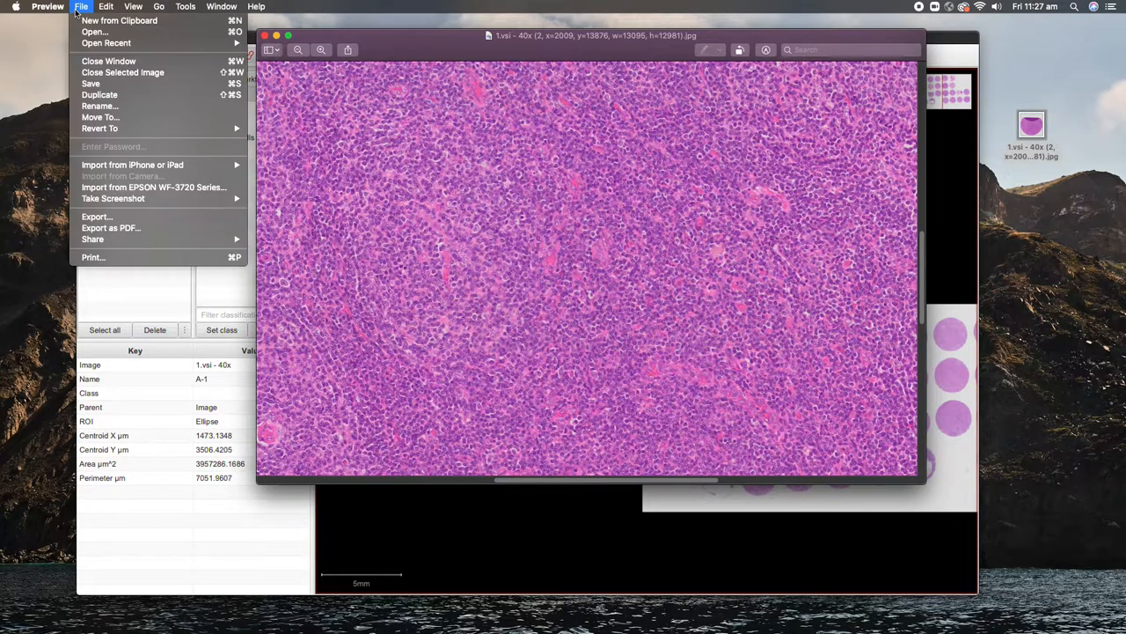
{"action": "mouse_move", "coordinate": [58, 9]}
{"action": "left_click", "coordinate": [59, 118]}
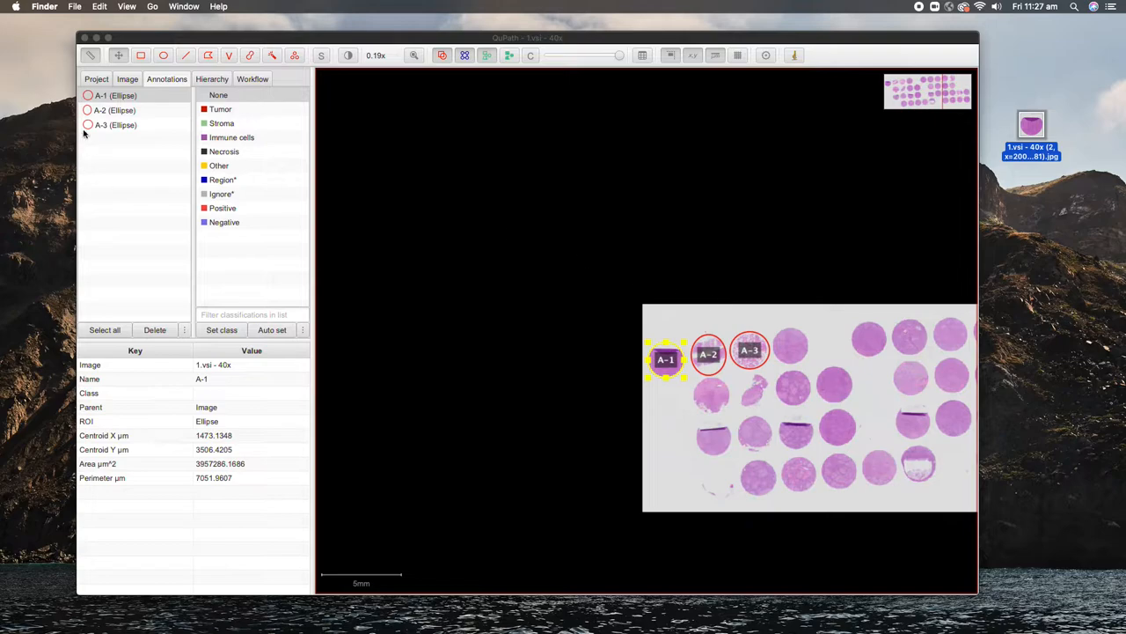
Step: Export core A-2 as OME-TIFF, saving Untitled.ome.tif to the desktop
{"action": "left_click", "coordinate": [119, 110]}
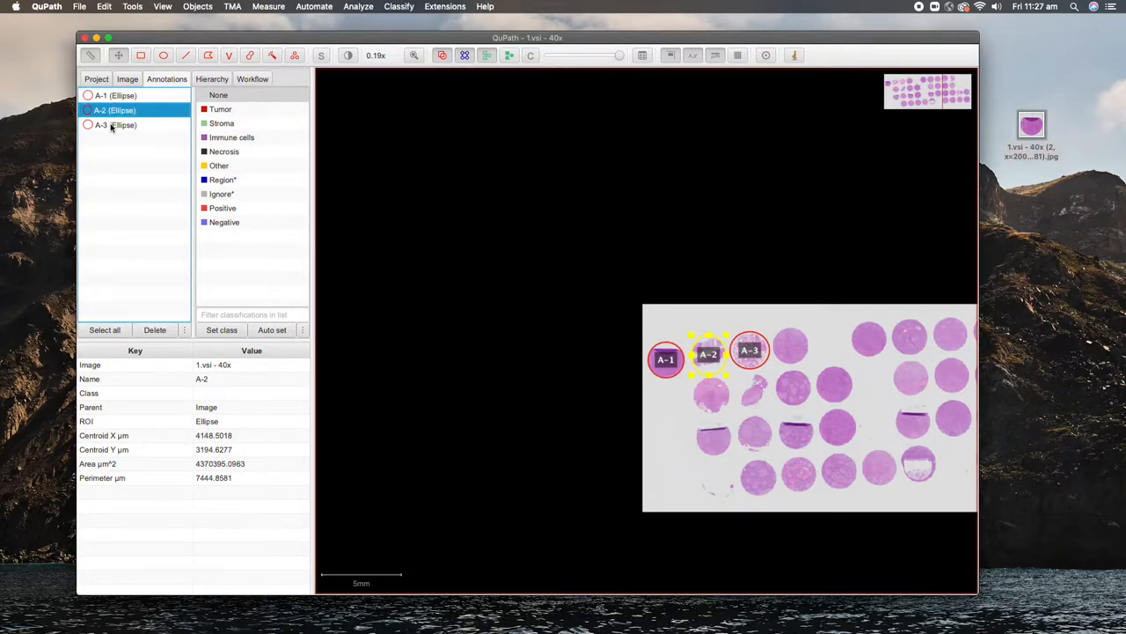
{"action": "left_click", "coordinate": [80, 7]}
{"action": "mouse_move", "coordinate": [114, 120]}
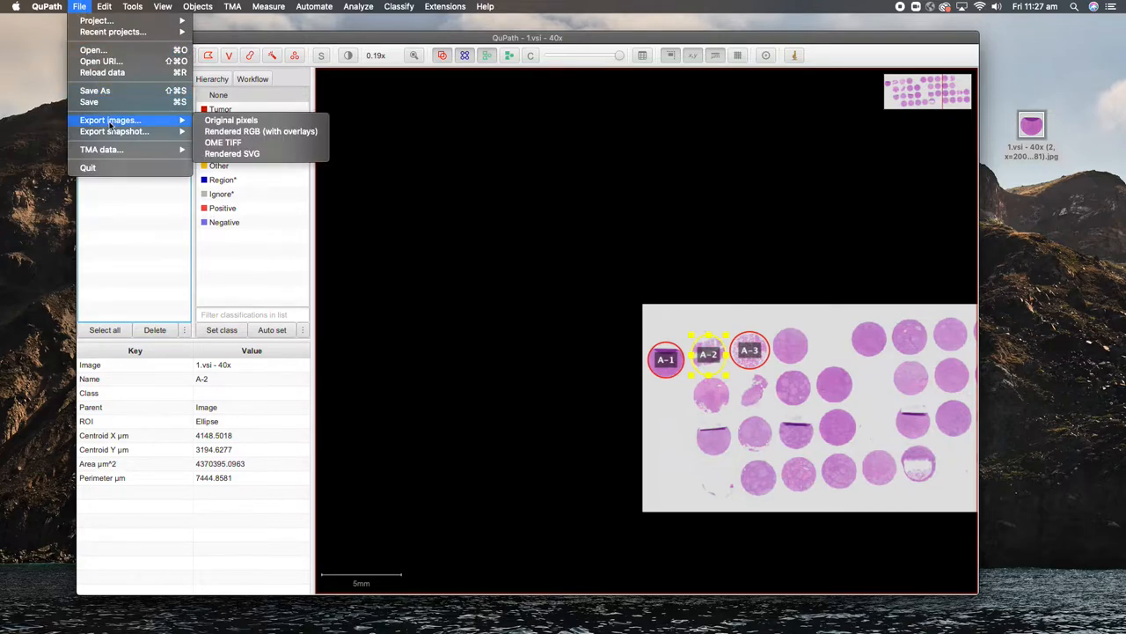
{"action": "left_click", "coordinate": [239, 140]}
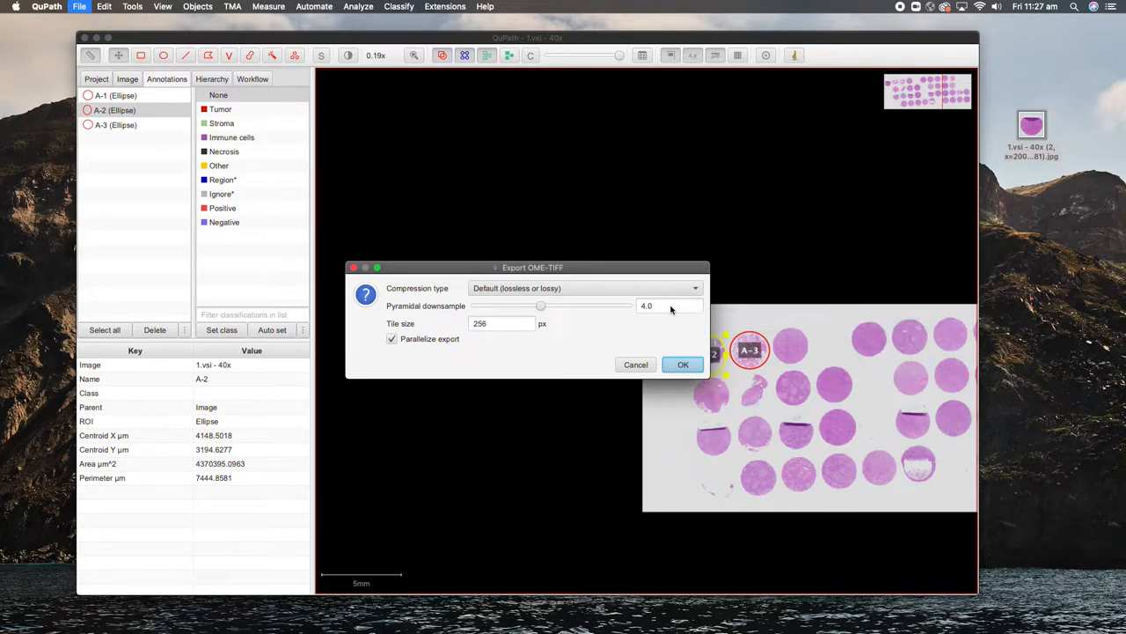
{"action": "left_click", "coordinate": [683, 364]}
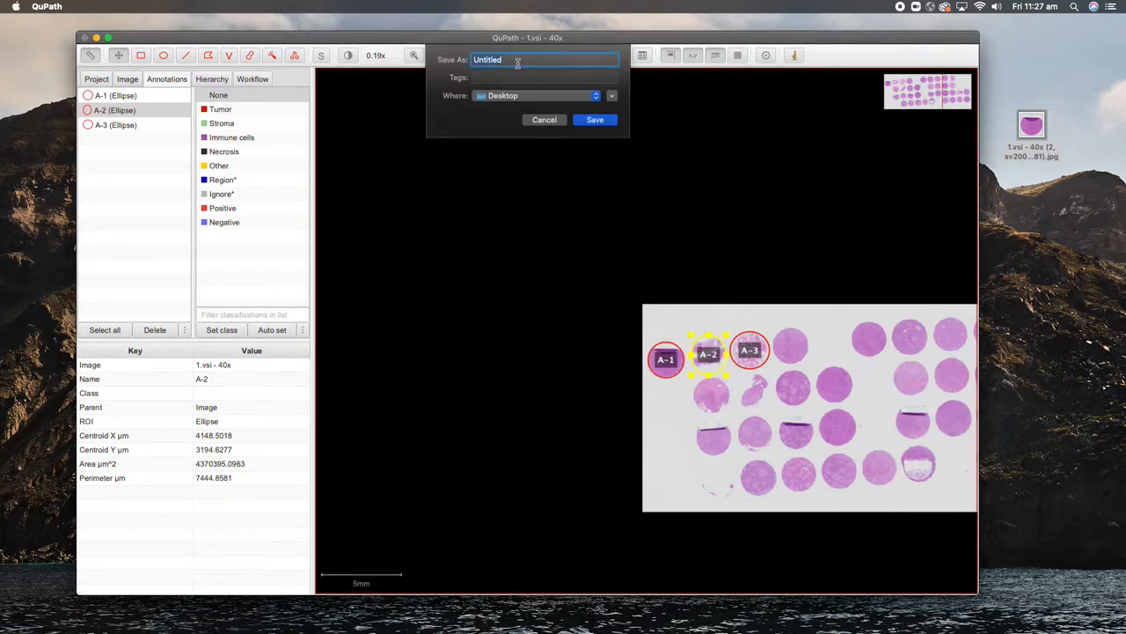
{"action": "left_click", "coordinate": [599, 120]}
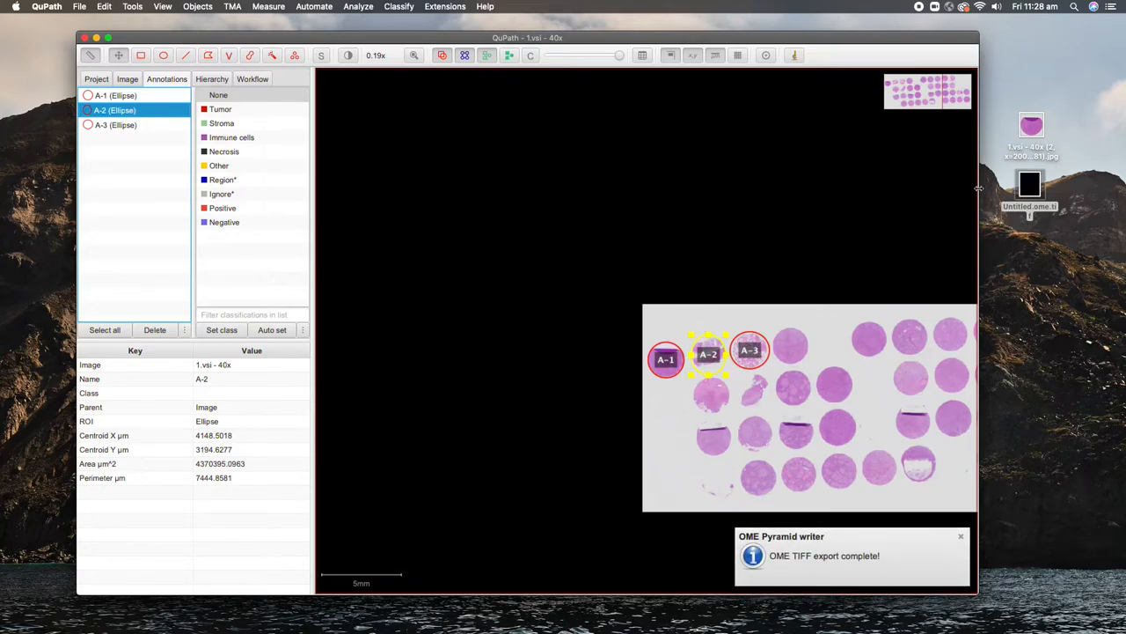
{"action": "double_click", "coordinate": [1033, 185]}
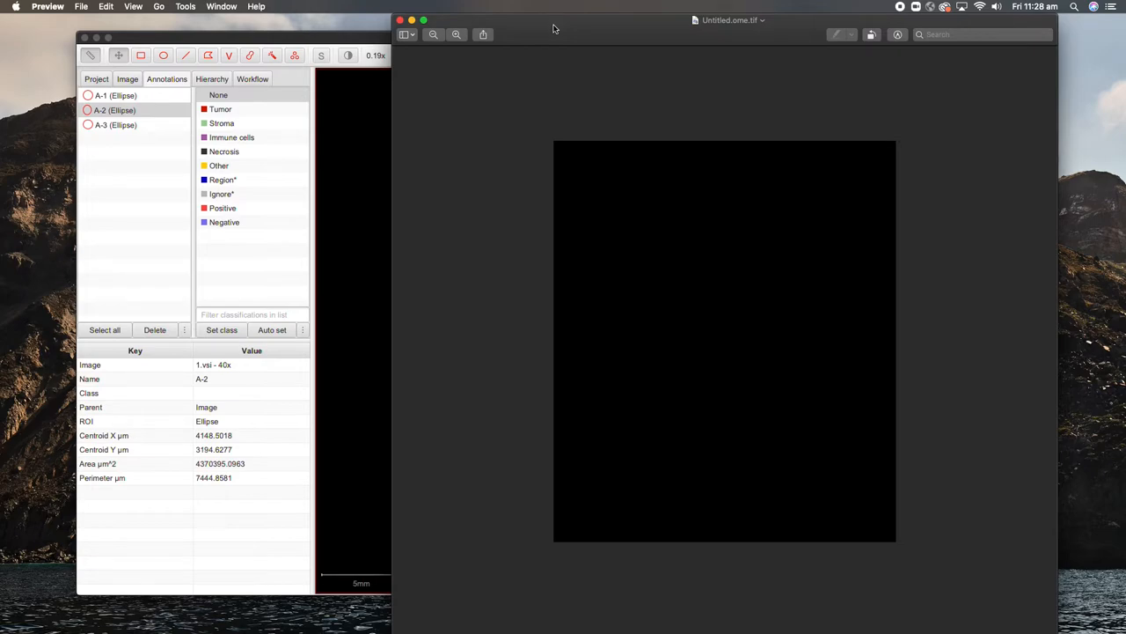
{"action": "key", "text": "super+w"}
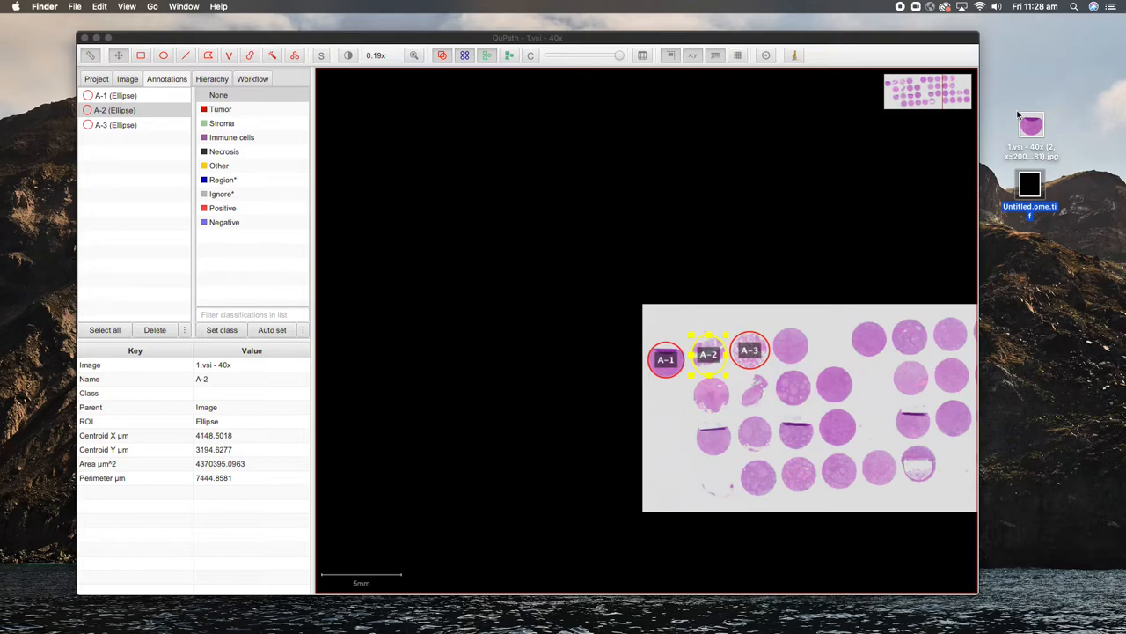
Step: Select the A-3 ellipse annotation, then browse the TMA menu
{"action": "left_click", "coordinate": [117, 118]}
{"action": "left_click", "coordinate": [117, 130]}
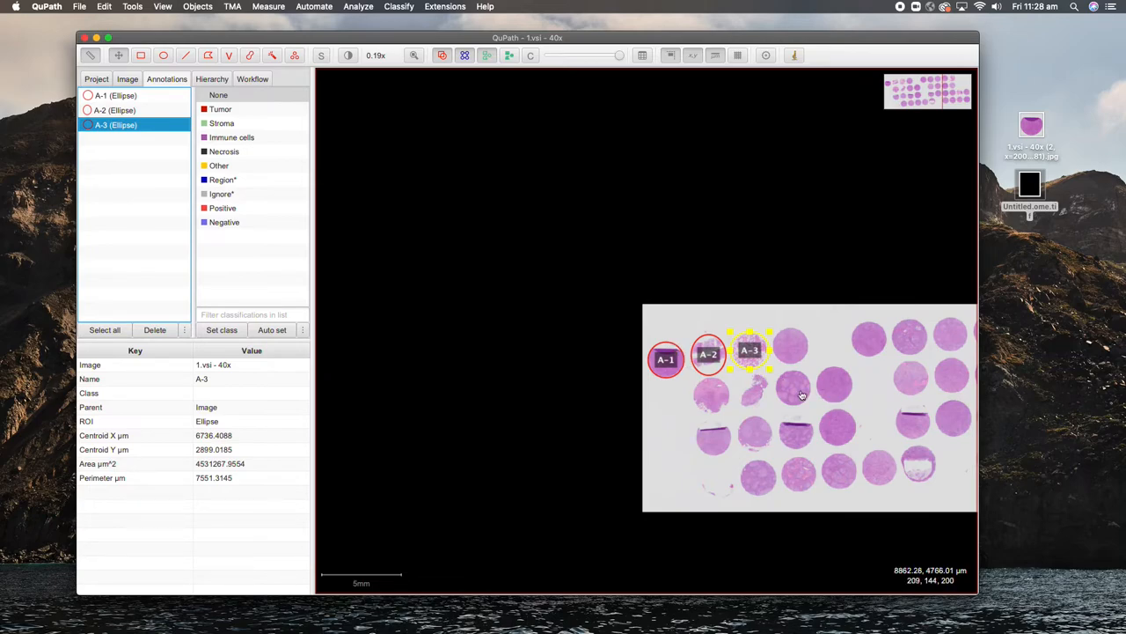
{"action": "left_click", "coordinate": [233, 6]}
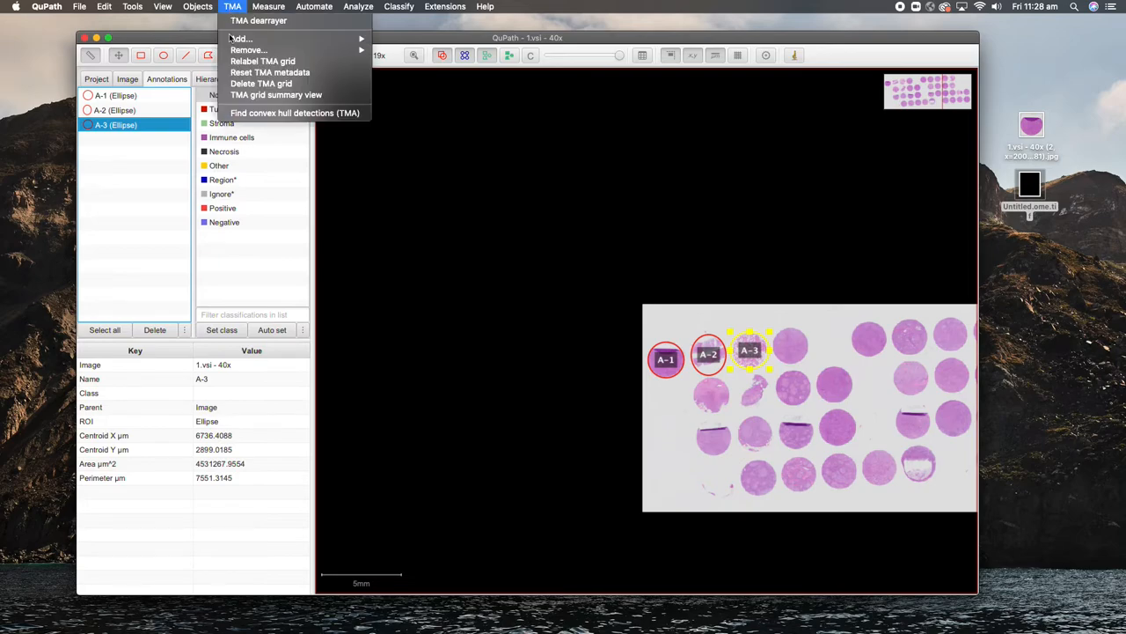
{"action": "mouse_move", "coordinate": [251, 39]}
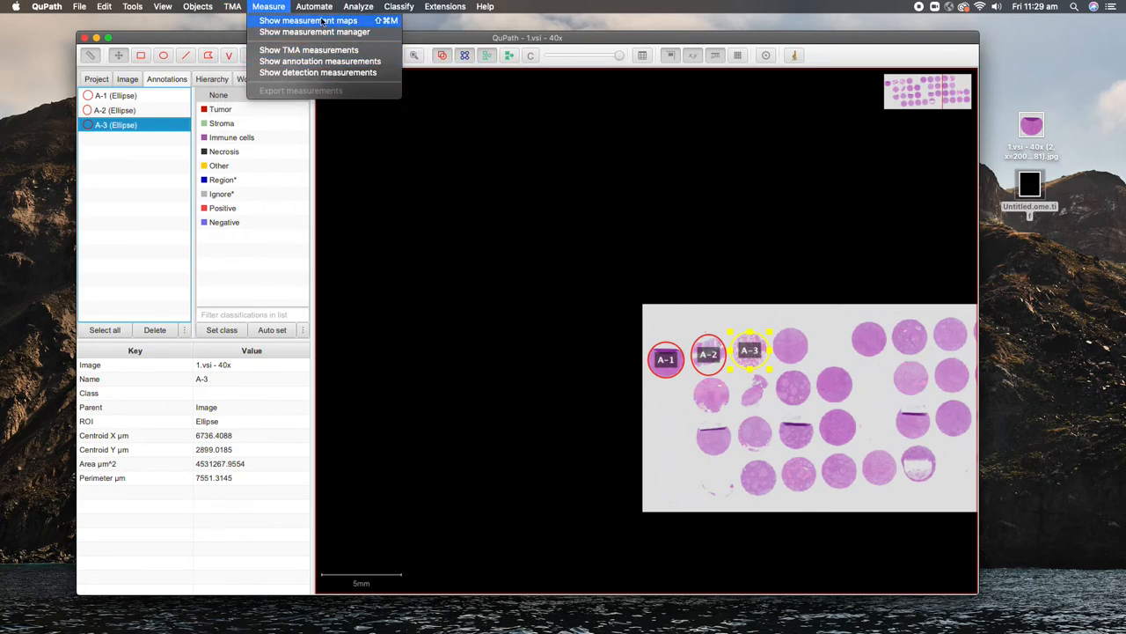
{"action": "mouse_move", "coordinate": [103, 6]}
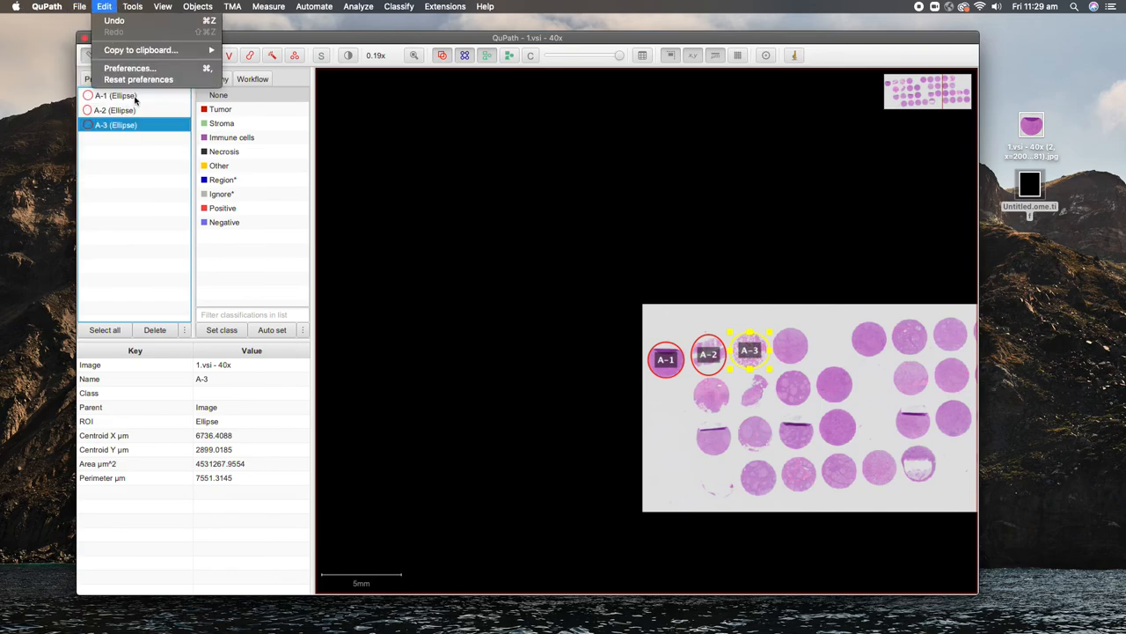